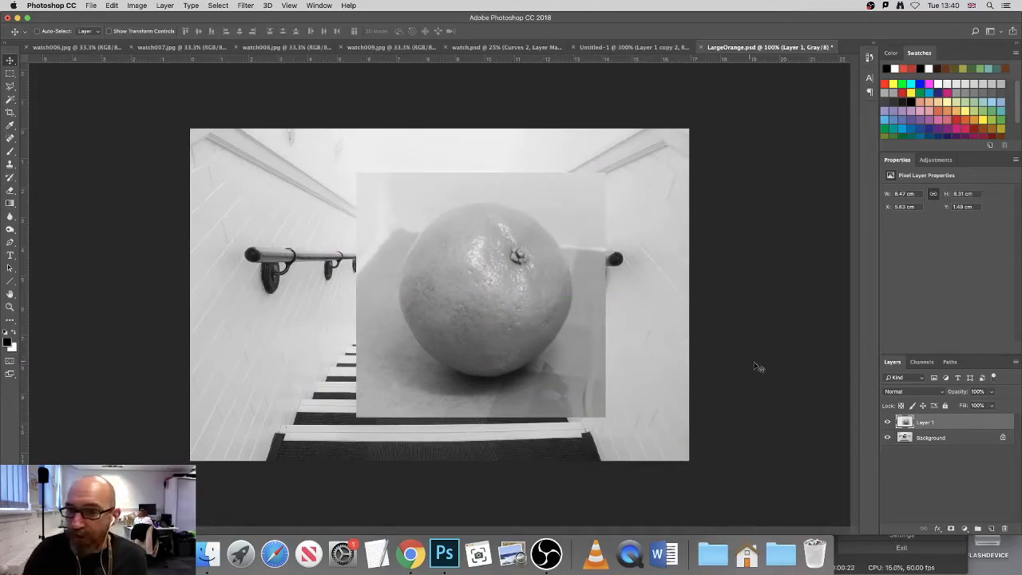
Step: Hide the orange layer, examine the black bag's edges and shadow on the stairwell floor, and show the layer again
left_click_drag(505, 327, 564, 314)
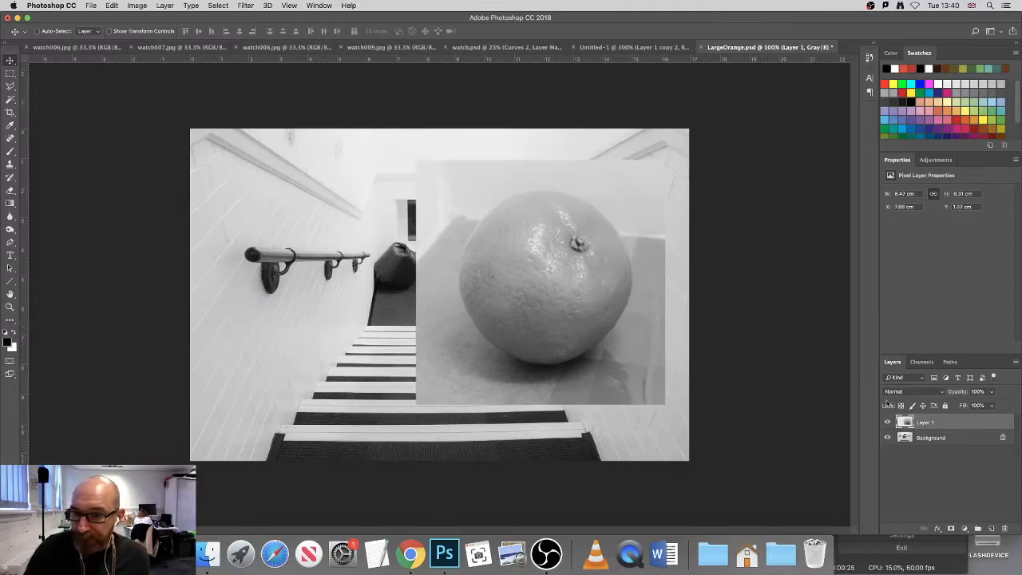
left_click(887, 422)
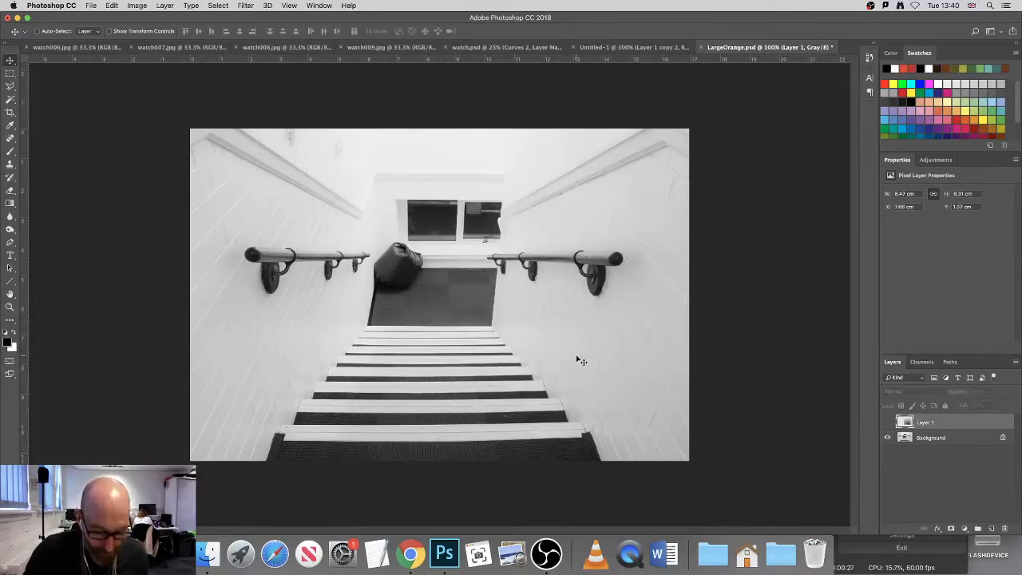
left_click(395, 276, "super+space")
left_click(400, 277, "super+space")
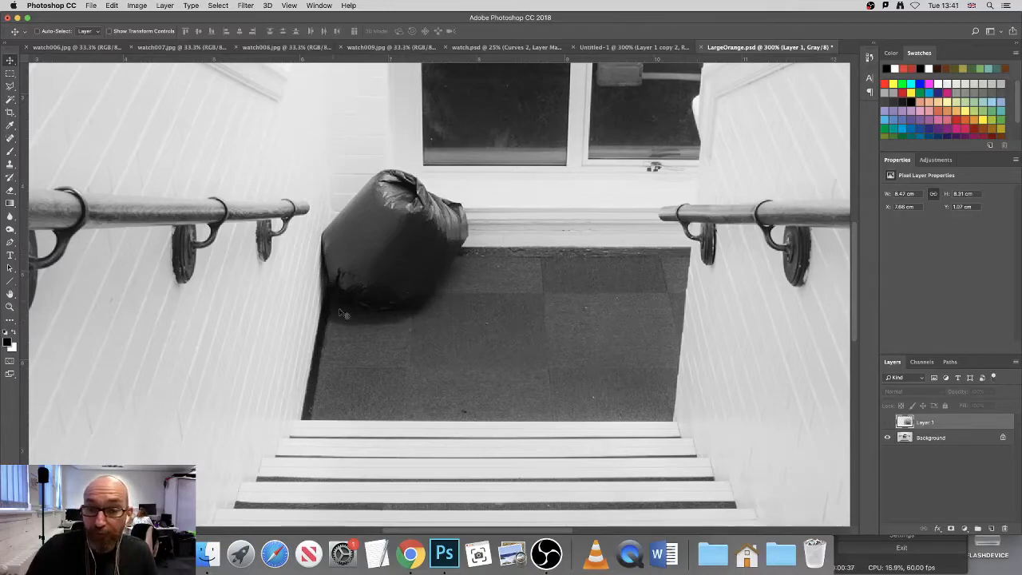
left_click(888, 423)
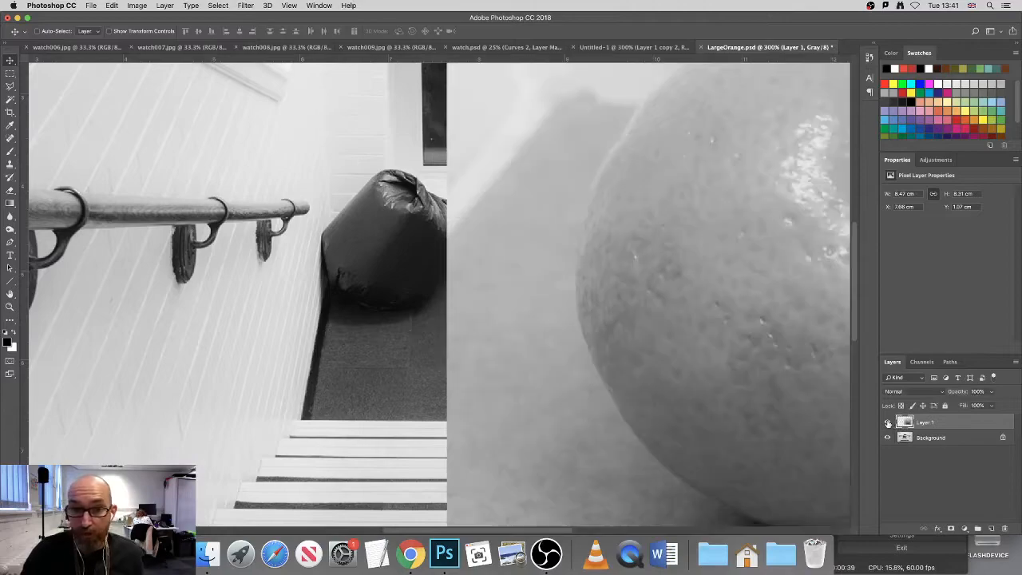
scroll(599, 335, "down", 3)
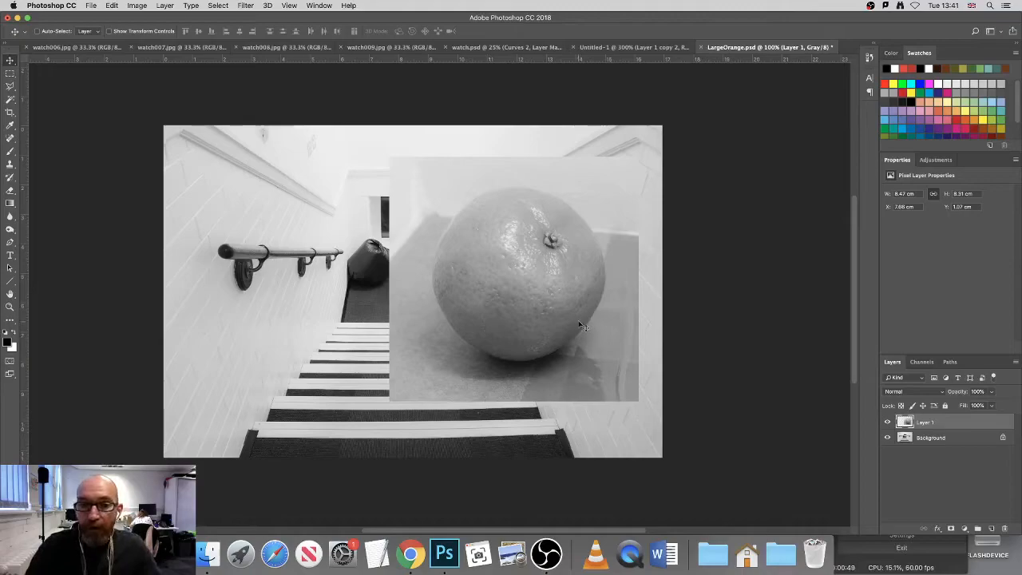
Step: Centre the orange layer over the staircase, add a layer mask to Layer 1 and choose the Brush tool
left_click_drag(555, 300, 457, 295)
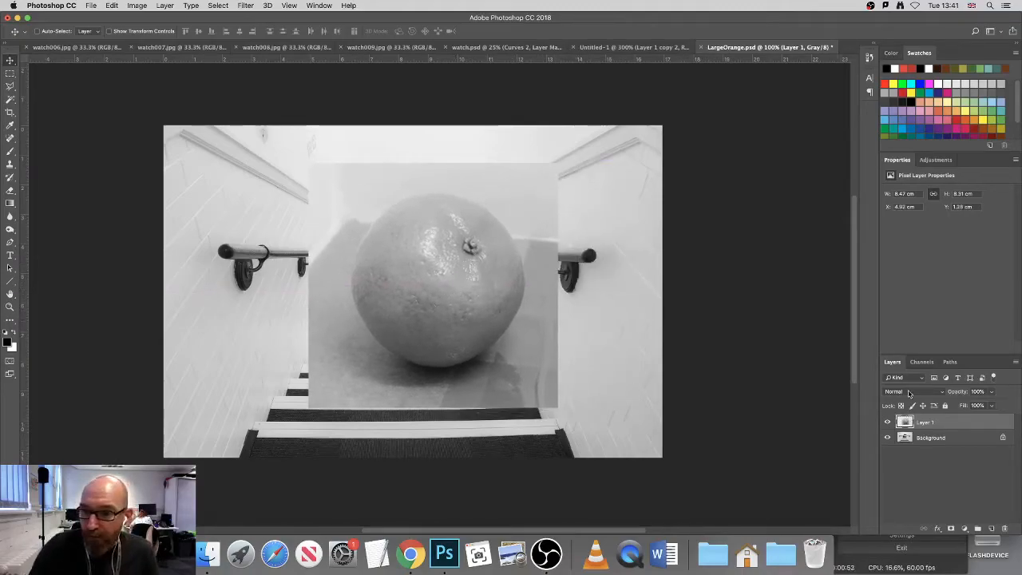
left_click(951, 530)
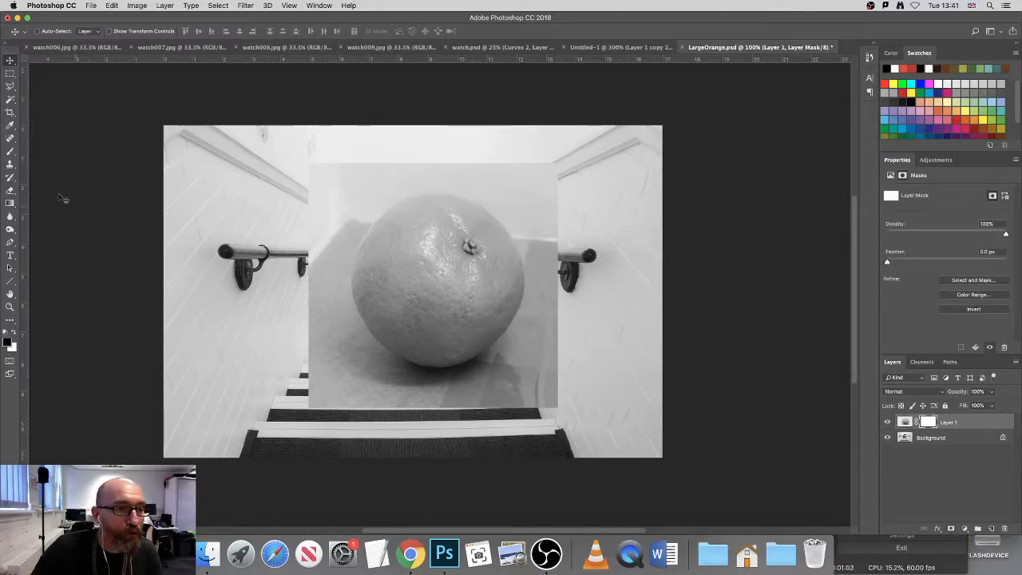
left_click(10, 151)
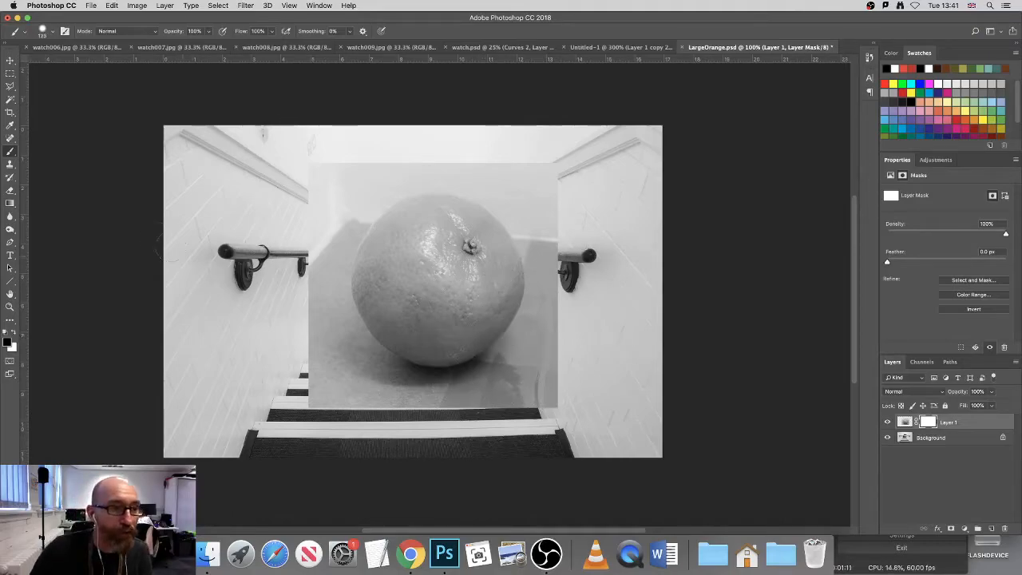
Step: Paint black on Layer 1's mask beside the orange's left edge, and restore the hidden area by painting white
left_click(330, 307, "super")
left_click(330, 308, "super")
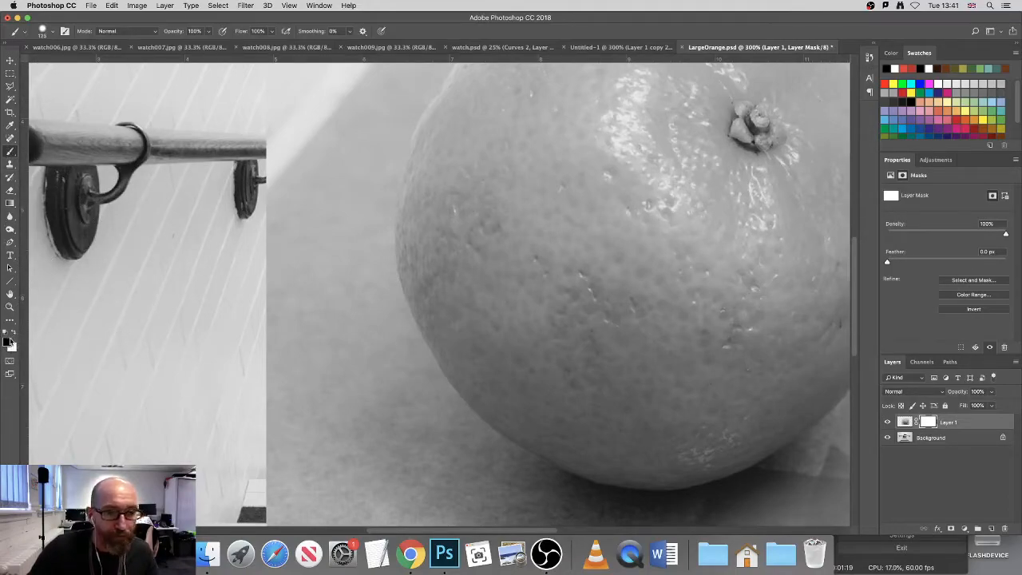
mouse_move(308, 451)
left_mouse_down()
mouse_move(289, 379)
mouse_move(299, 423)
mouse_move(290, 335)
mouse_move(320, 424)
mouse_move(305, 319)
mouse_move(348, 402)
mouse_move(399, 407)
mouse_move(394, 336)
mouse_move(394, 377)
mouse_move(342, 228)
mouse_move(337, 169)
mouse_move(293, 304)
mouse_move(293, 222)
mouse_move(366, 293)
mouse_move(421, 359)
left_mouse_up()
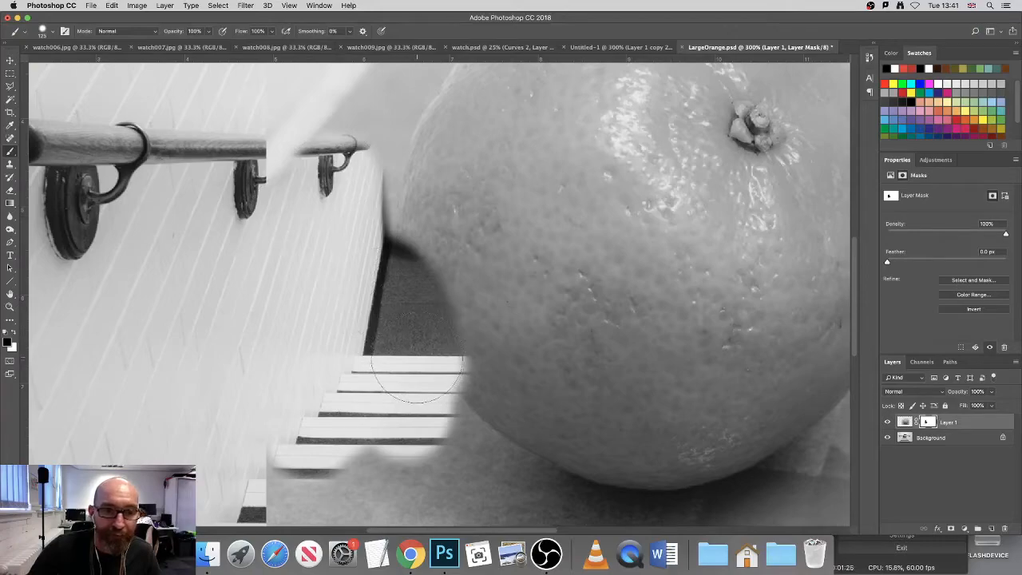
left_click(13, 335)
mouse_move(247, 353)
left_mouse_down()
mouse_move(253, 289)
mouse_move(296, 445)
mouse_move(278, 252)
mouse_move(318, 356)
mouse_move(361, 362)
mouse_move(369, 294)
mouse_move(449, 438)
mouse_move(380, 248)
mouse_move(450, 431)
mouse_move(407, 294)
mouse_move(349, 174)
mouse_move(372, 230)
mouse_move(297, 200)
mouse_move(289, 156)
left_mouse_up()
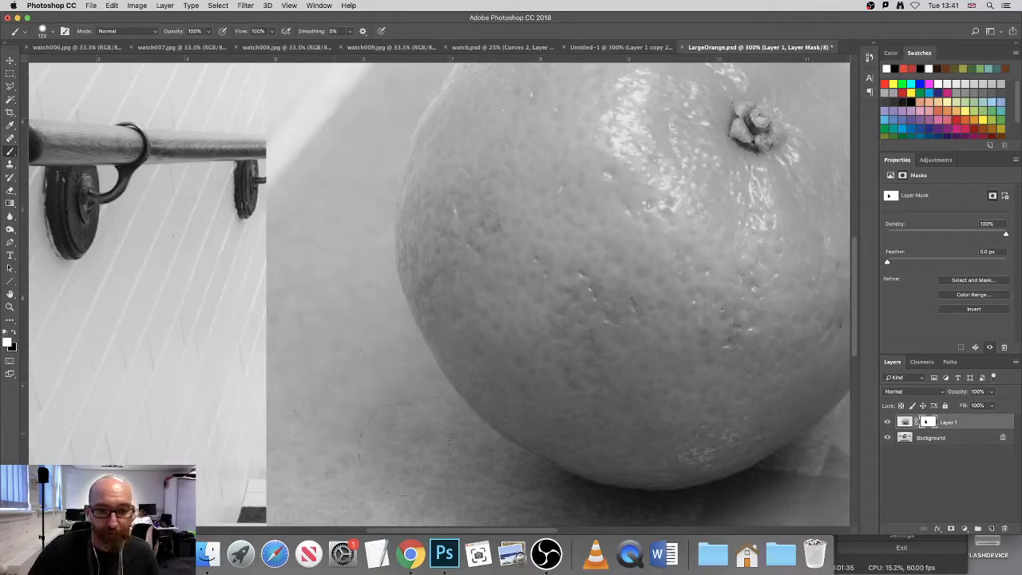
Step: With a 70 px brush, paint black on the mask to hide the backdrop along the orange's lower-left edge
left_click_drag(471, 334, 405, 342)
left_click(397, 348, "super")
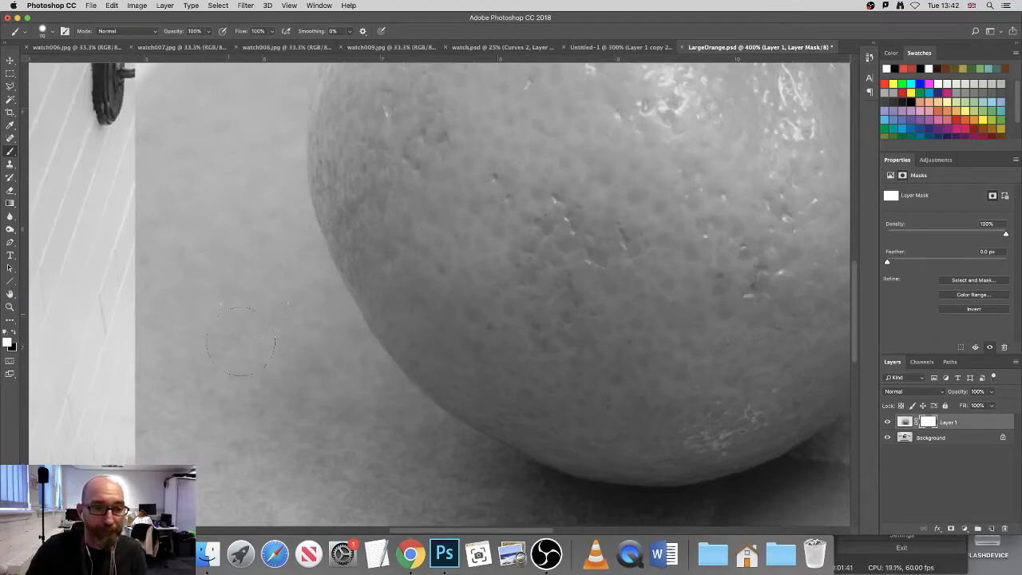
mouse_move(271, 350)
left_mouse_down()
mouse_move(335, 391)
mouse_move(324, 405)
mouse_move(280, 264)
mouse_move(287, 231)
mouse_move(351, 351)
mouse_move(321, 365)
mouse_move(327, 320)
mouse_move(344, 371)
mouse_move(320, 256)
mouse_move(351, 383)
mouse_move(395, 419)
mouse_move(339, 279)
mouse_move(255, 248)
left_mouse_up()
mouse_move(358, 385)
left_mouse_down()
mouse_move(366, 417)
mouse_move(391, 393)
left_mouse_up()
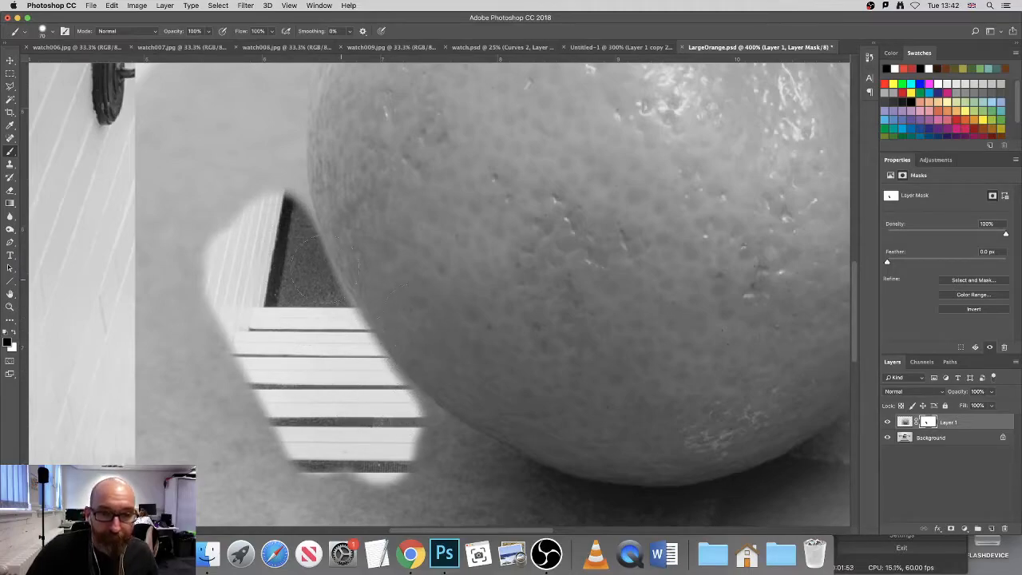
Step: Paint black slightly into the orange's lower-left edge, and restore the cut-away part by painting white on the mask
mouse_move(301, 276)
left_mouse_down()
mouse_move(372, 397)
mouse_move(303, 257)
mouse_move(376, 389)
left_mouse_up()
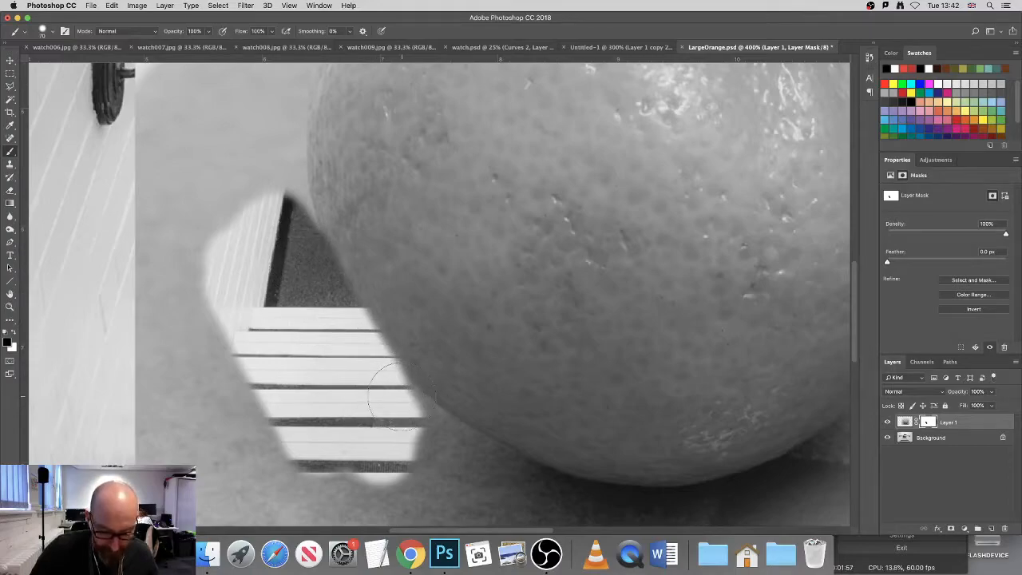
key("x")
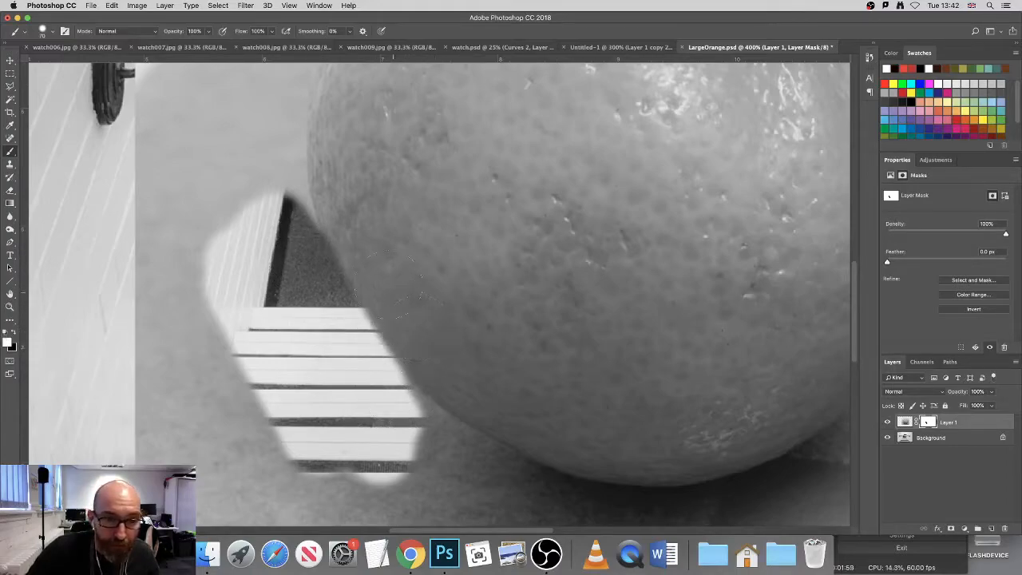
left_click_drag(380, 265, 416, 324)
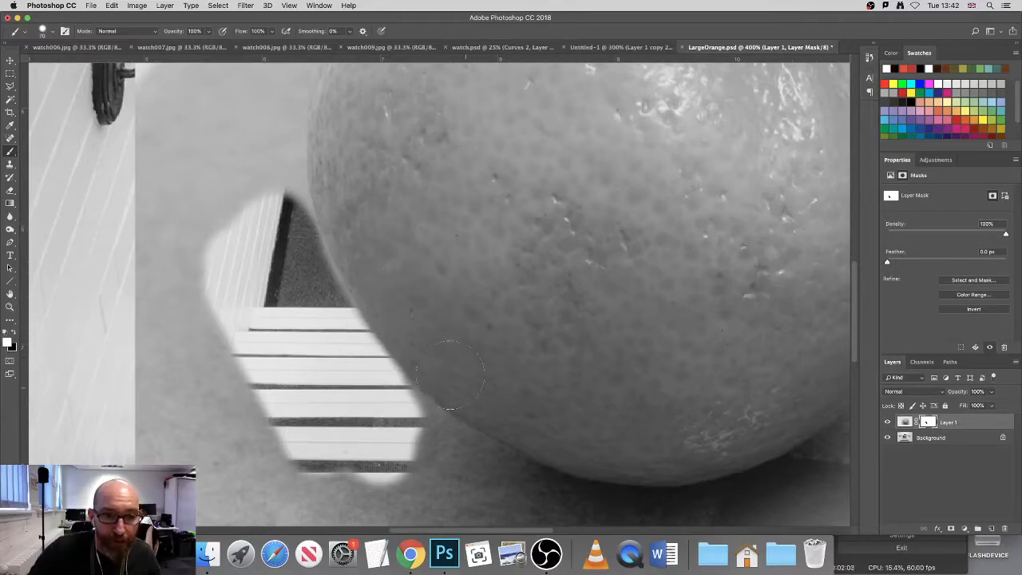
left_click_drag(355, 316, 403, 377)
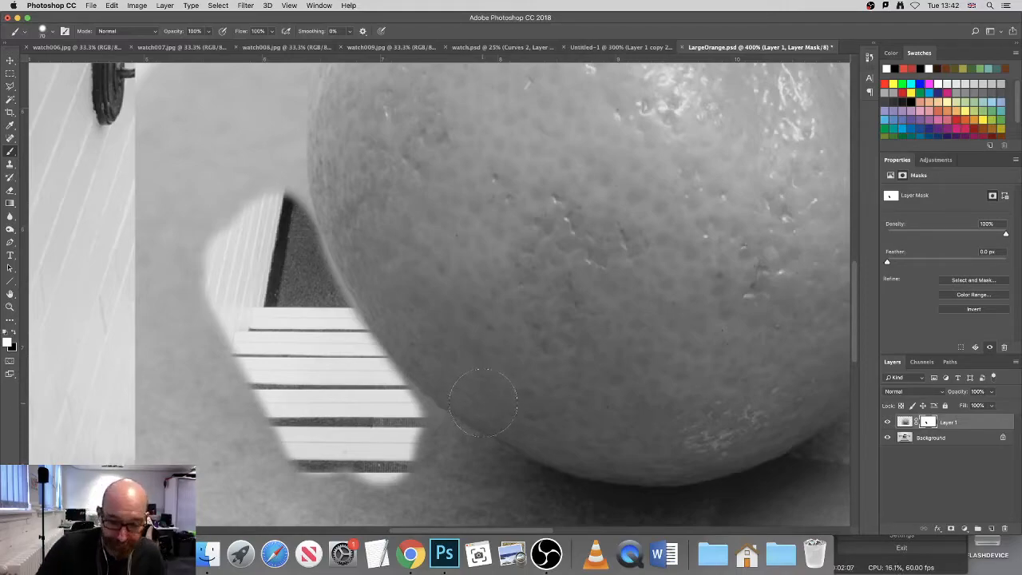
Step: Raise the brush hardness to 90% and paint white on the mask over the outer left part of the revealed stairs
left_click_drag(506, 269, 449, 322)
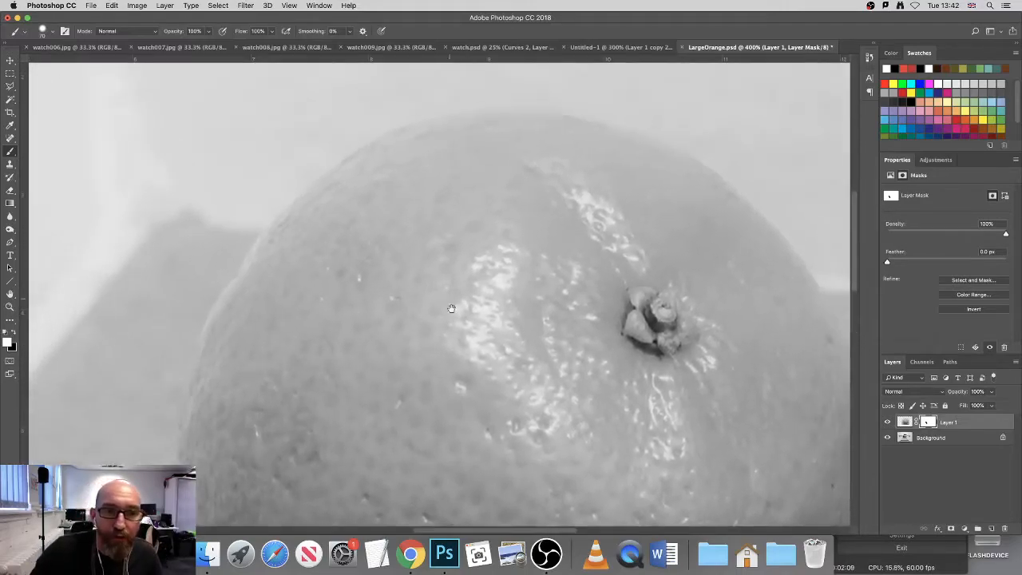
mouse_move(269, 355)
left_mouse_down()
mouse_move(267, 314)
mouse_move(343, 185)
mouse_move(245, 274)
mouse_move(220, 201)
left_mouse_up()
left_click_drag(466, 443, 383, 410)
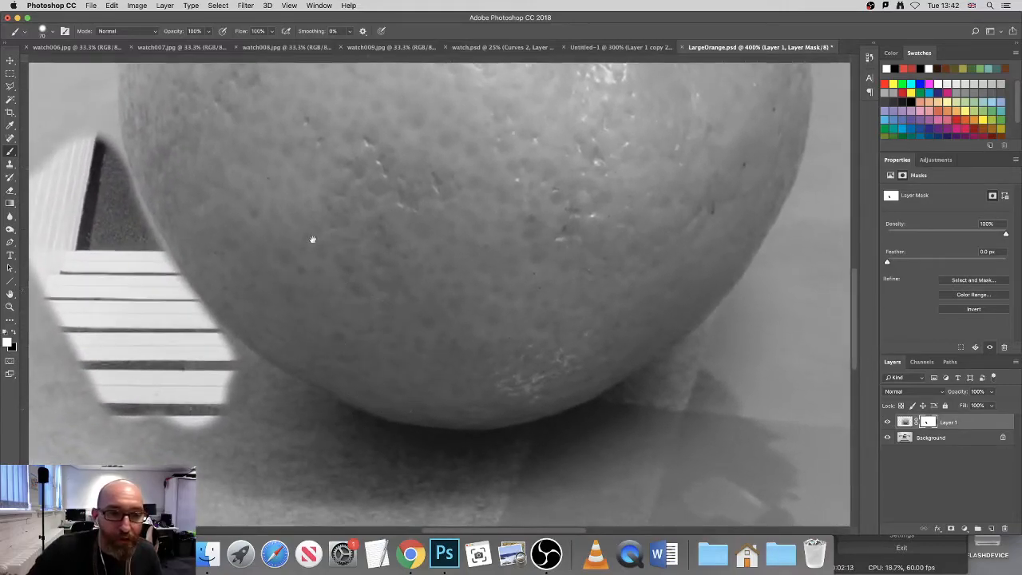
left_click_drag(305, 232, 455, 337)
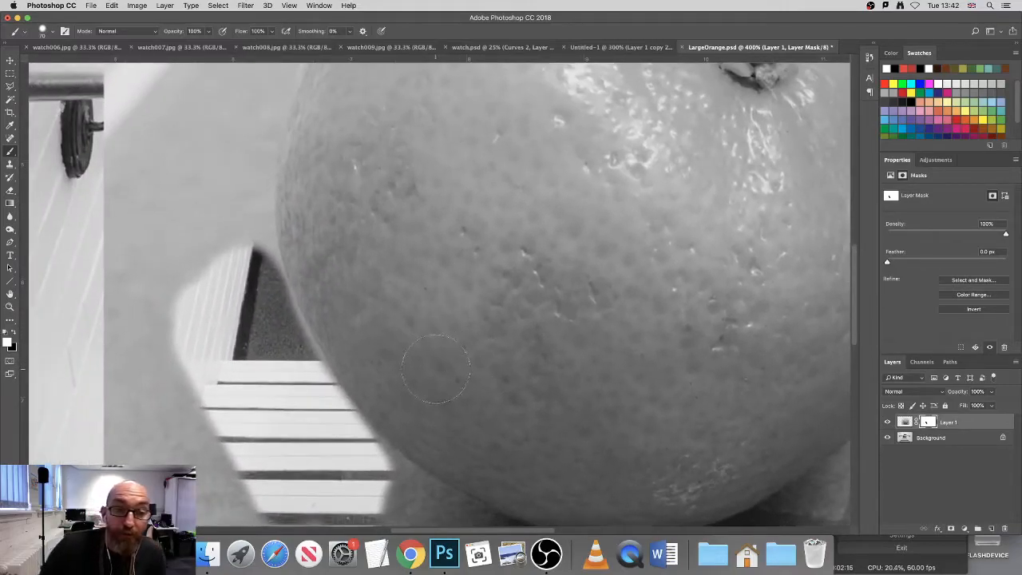
left_click(53, 35)
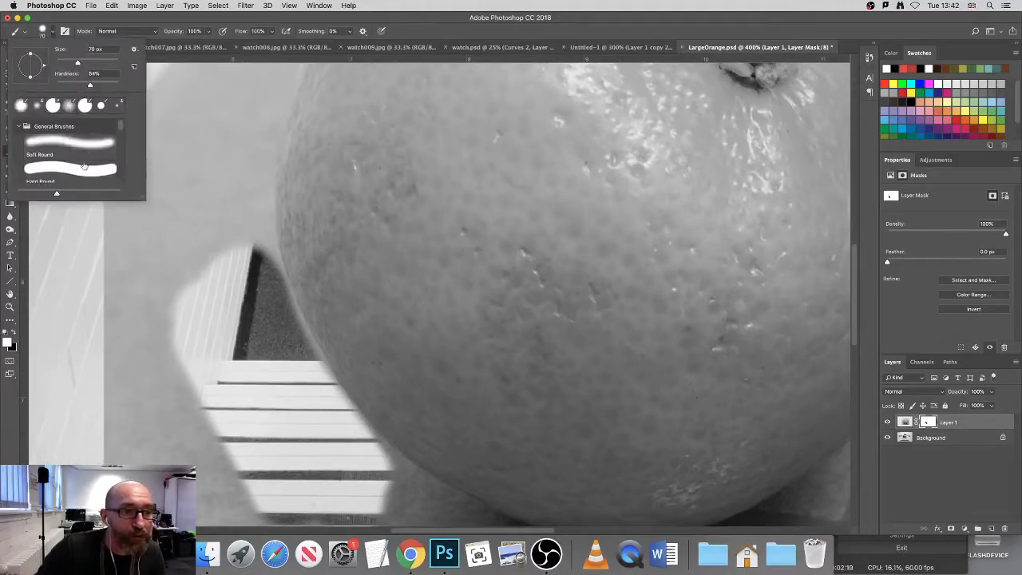
left_click_drag(90, 86, 114, 86)
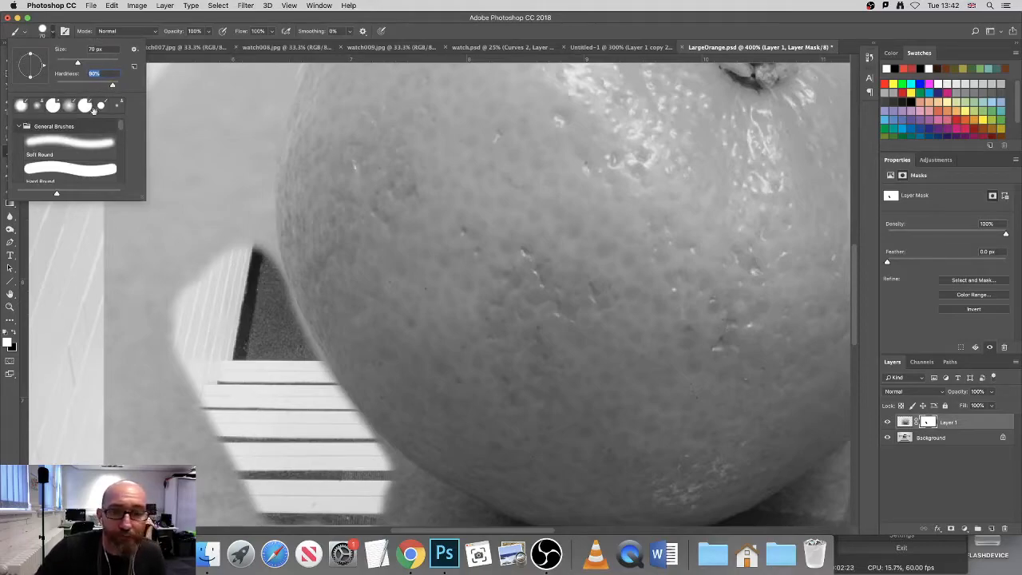
mouse_move(207, 364)
left_mouse_down()
mouse_move(177, 351)
mouse_move(203, 401)
left_mouse_up()
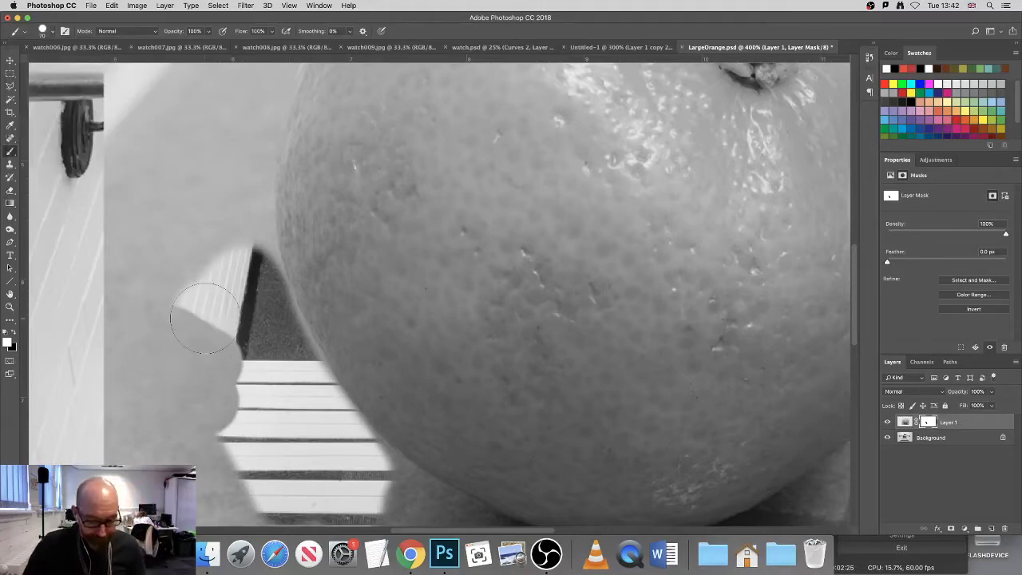
Step: Reduce the brush to 45 px and paint black on the mask upward along the orange's left edge
key("x")
key("bracketleft")
key("bracketleft")
key("bracketleft")
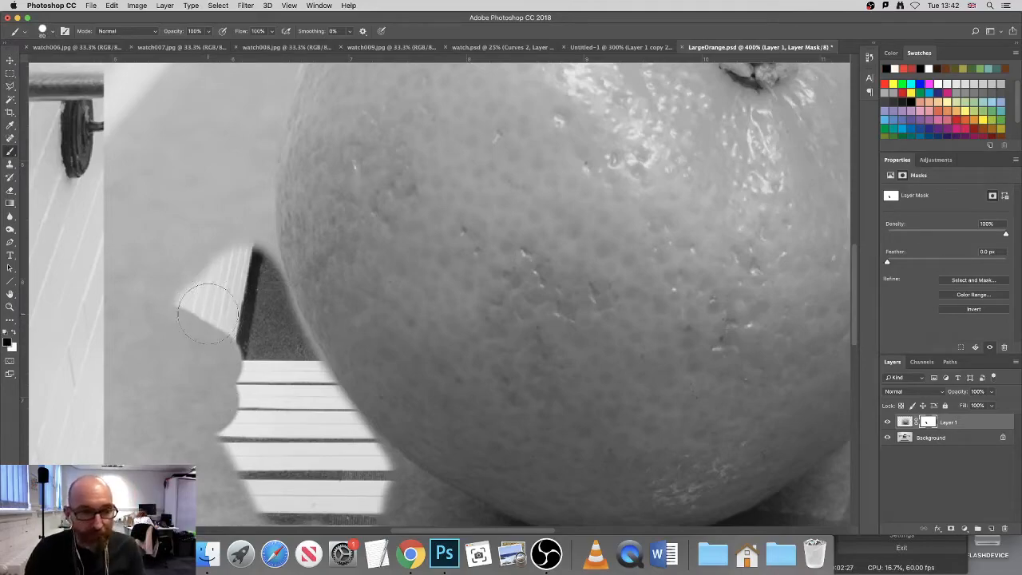
mouse_move(253, 160)
left_mouse_down()
mouse_move(243, 164)
mouse_move(252, 274)
left_mouse_up()
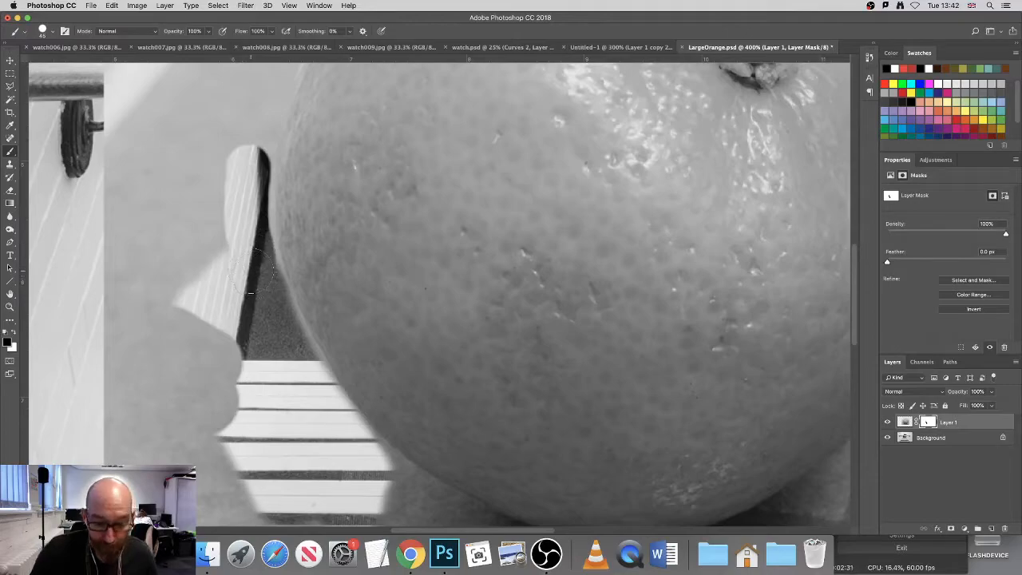
Step: Paint black on the mask to hide a strip of backdrop just outside the orange's upper-right edge
left_click_drag(417, 278, 344, 153)
left_click_drag(531, 322, 288, 453)
left_click_drag(506, 276, 314, 276)
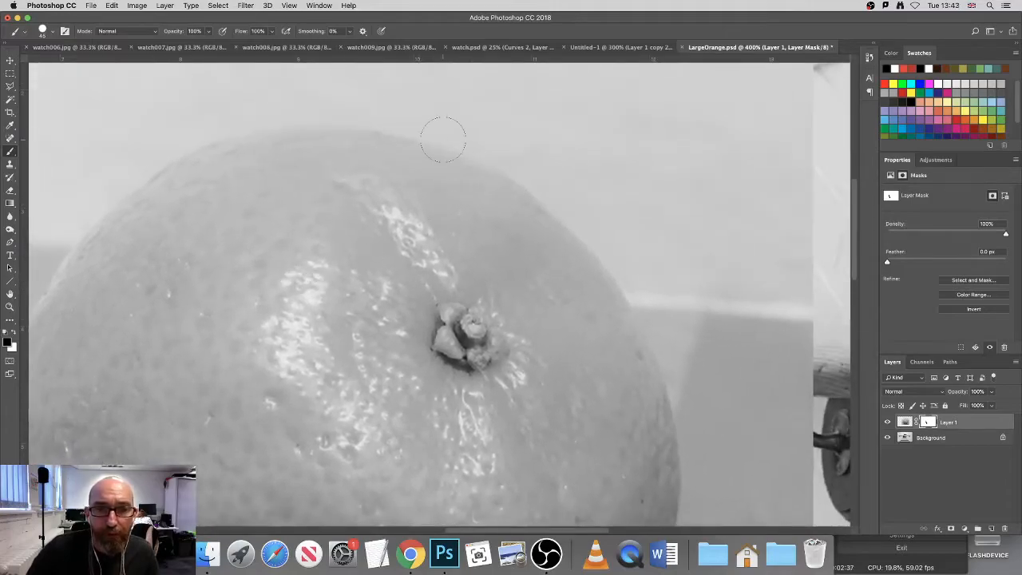
left_click(531, 160, "super")
left_click_drag(531, 167, 475, 216)
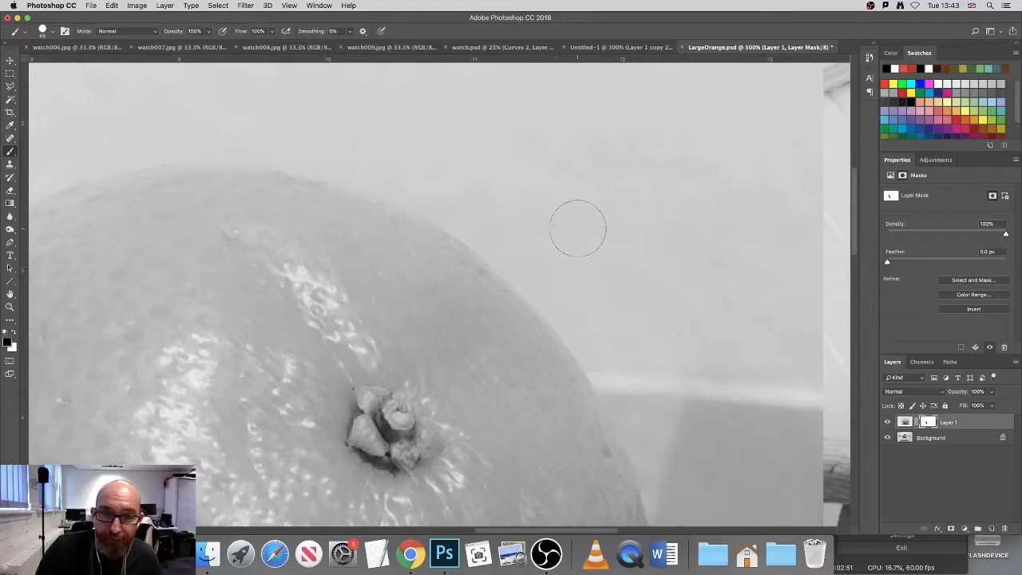
mouse_move(491, 178)
left_mouse_down()
mouse_move(556, 204)
mouse_move(497, 198)
mouse_move(451, 171)
left_mouse_up()
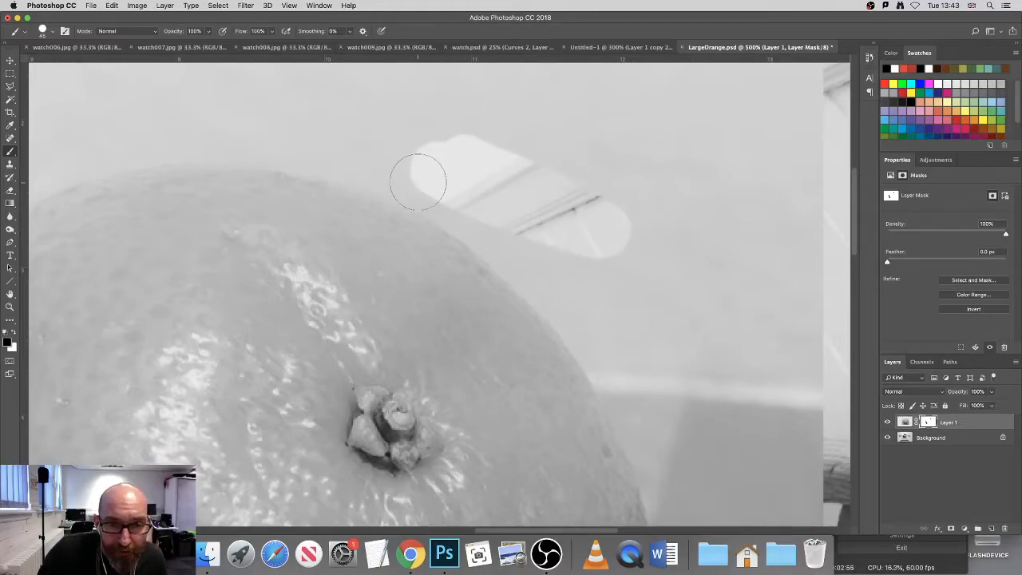
Step: Paint black on the mask in straight segments along the orange's upper-right edge to hide the adjoining backdrop
left_click(418, 182)
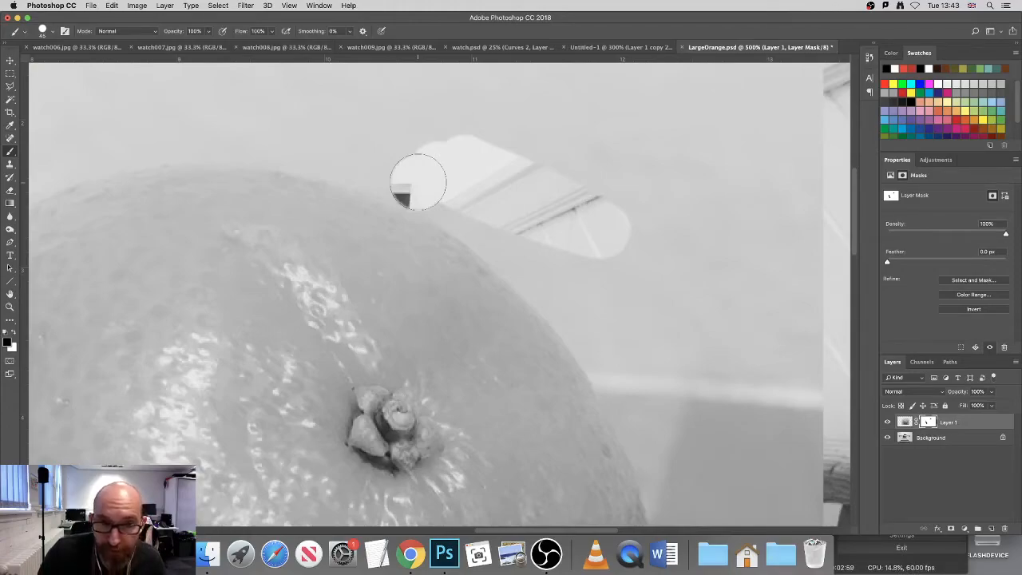
left_click_drag(418, 182, 499, 233)
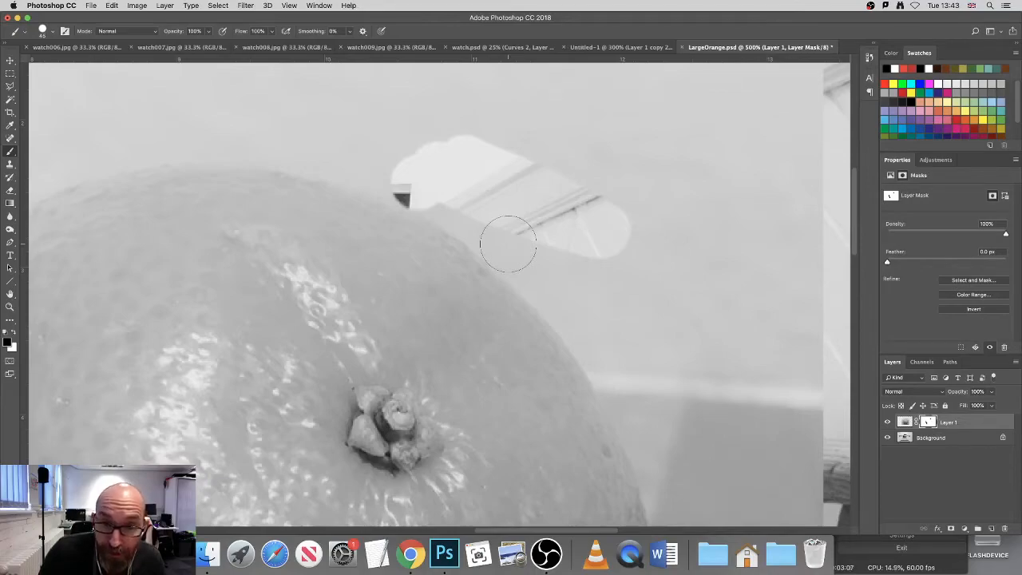
key("super+z")
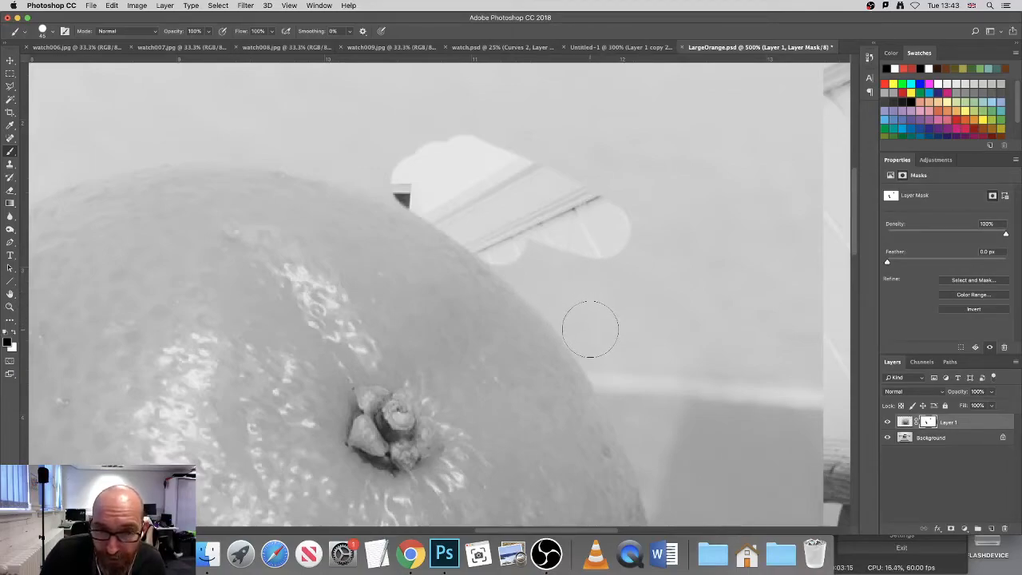
left_click(590, 329, "shift")
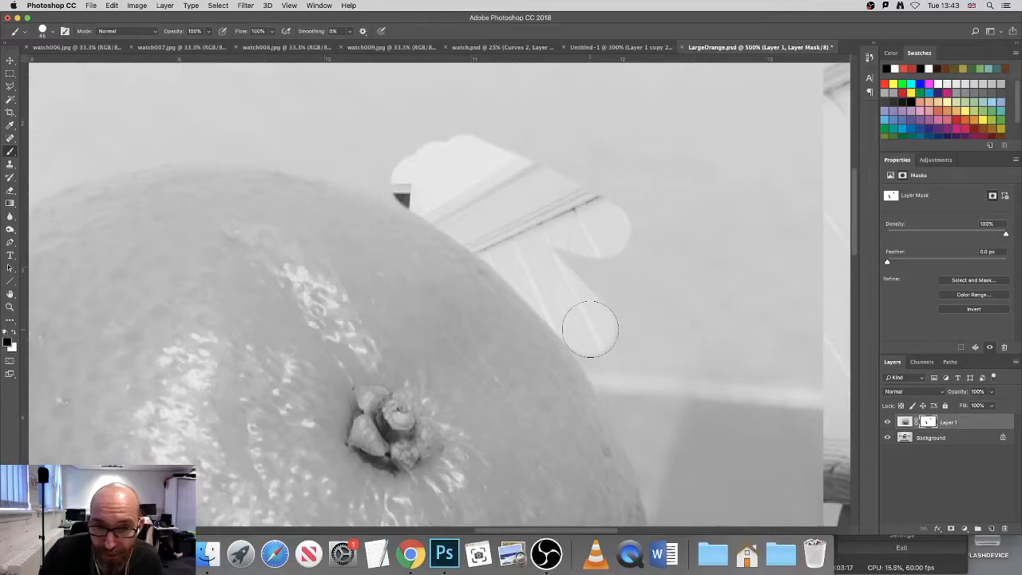
Step: Continue the black mask strip down the orange's right side, past the handrail, in connected straight strokes
scroll(597, 376, "down", 8)
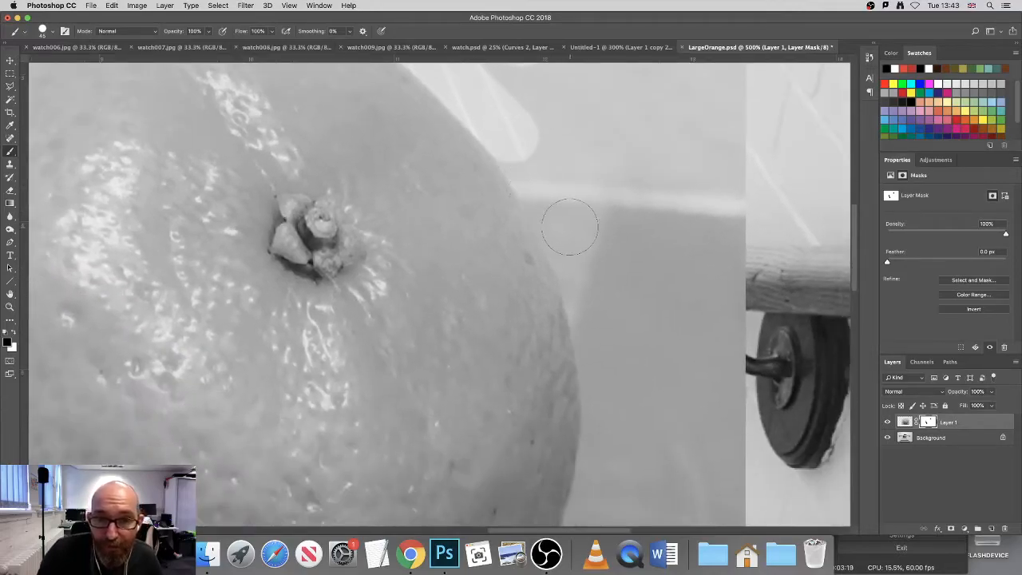
left_click(567, 230, "shift")
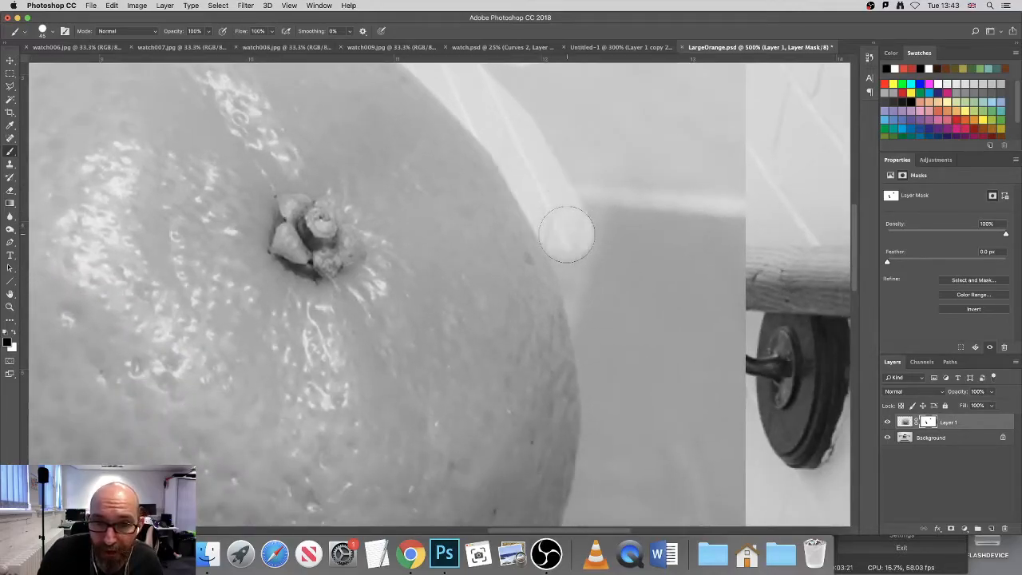
left_click(598, 321, "shift")
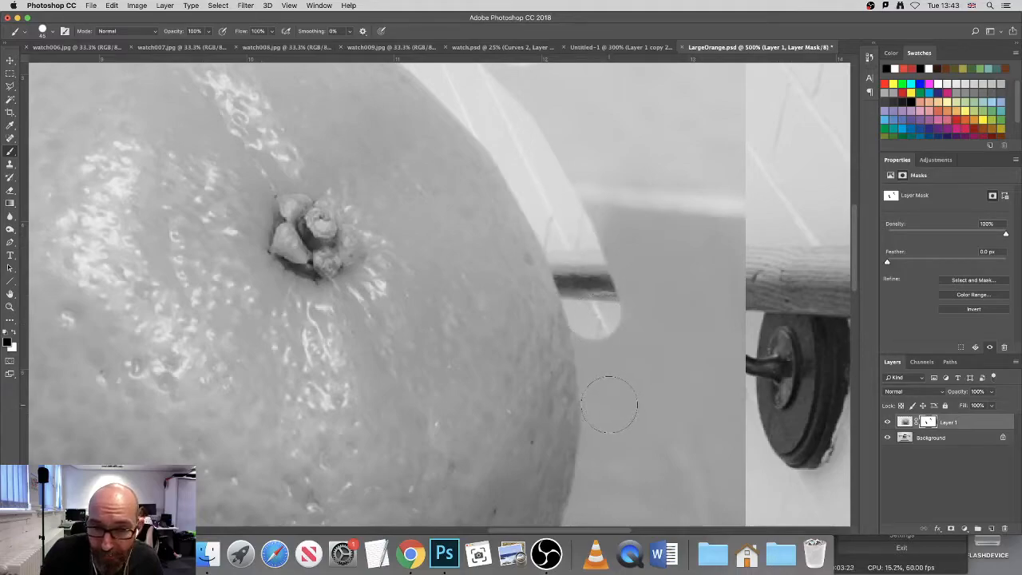
left_click(609, 404, "shift")
Step: Paint black on the mask around the curve of the orange's lower-right edge
scroll(599, 415, "down", 5)
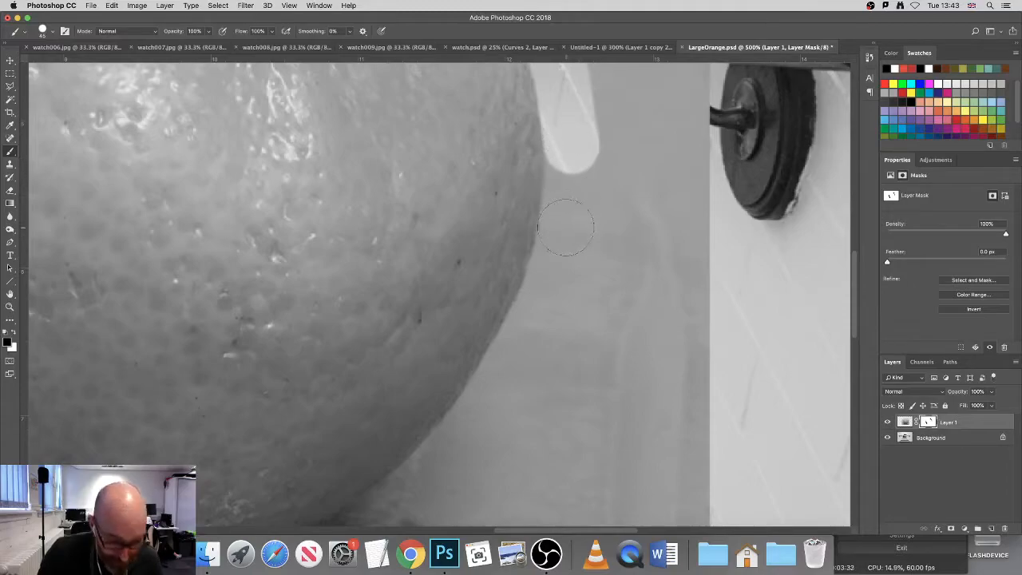
left_click_drag(566, 228, 558, 217)
mouse_move(551, 281)
left_mouse_down()
mouse_move(515, 335)
mouse_move(515, 357)
left_mouse_up()
left_click(484, 409, "shift")
Step: Extend the black mask strip from the lower-right edge to the shadow directly beneath the orange
left_click_drag(498, 423, 539, 227)
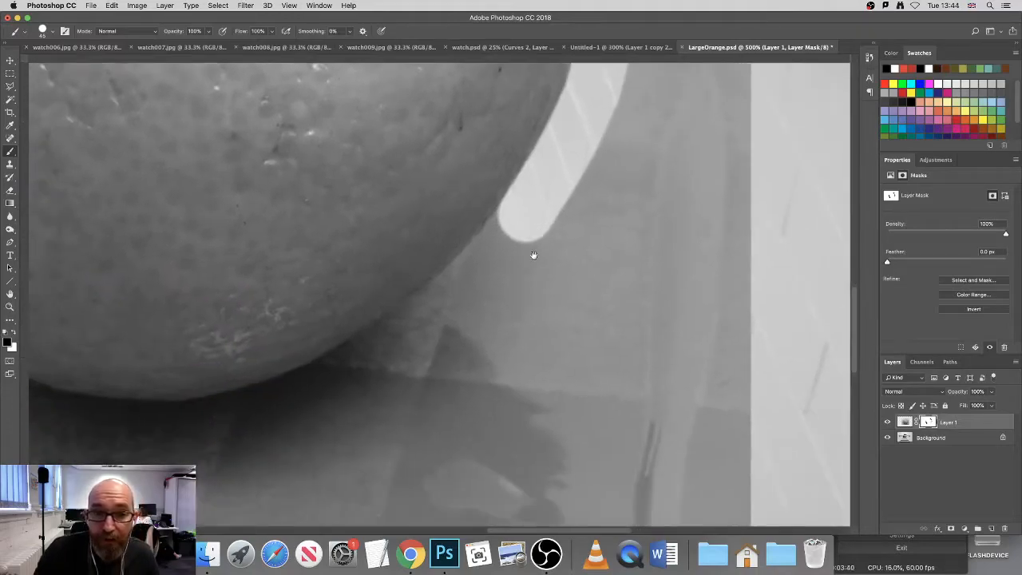
left_click(461, 290, "shift")
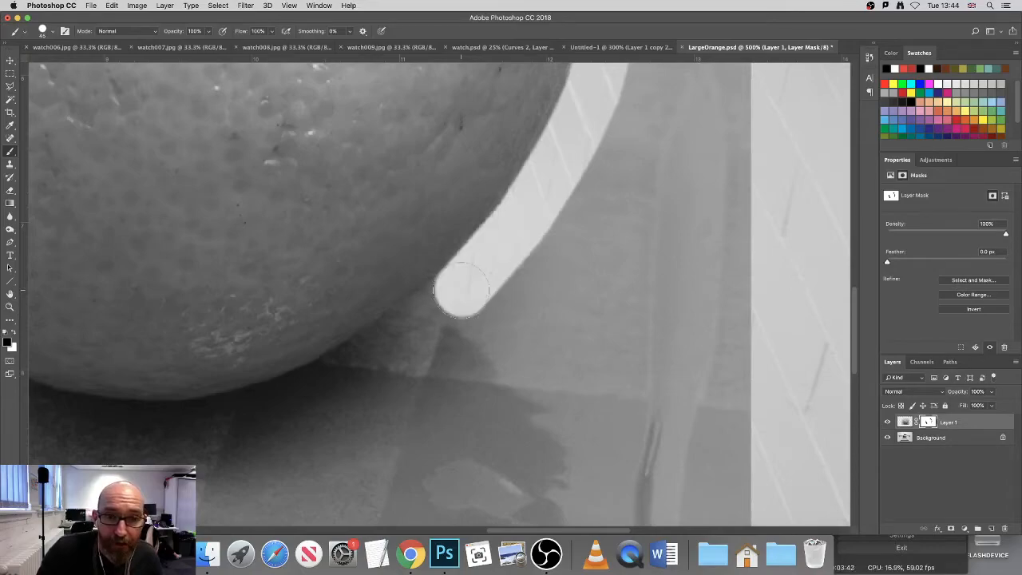
left_click(413, 323, "shift")
left_click(335, 381, "shift")
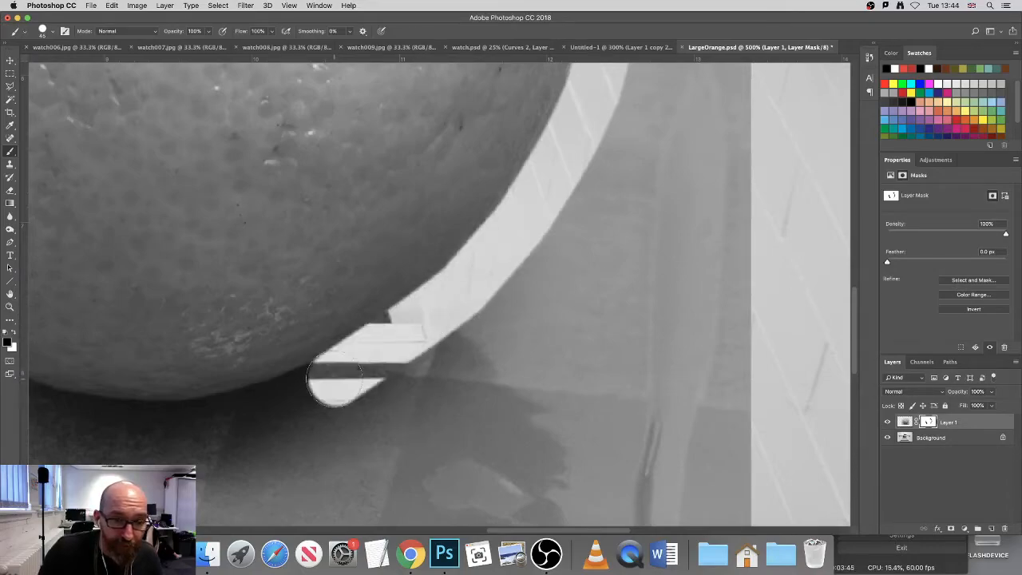
left_click(256, 410, "shift")
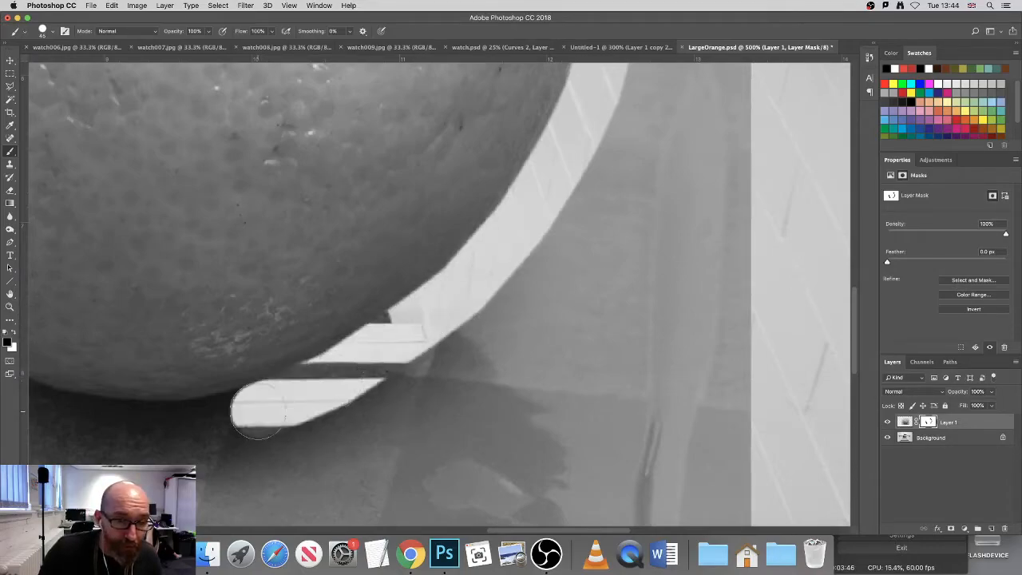
left_click(182, 425, "shift")
Step: Paint black on the mask under the orange and up its lower-left edge, joining the stairs already revealed there
left_click_drag(271, 442, 631, 401)
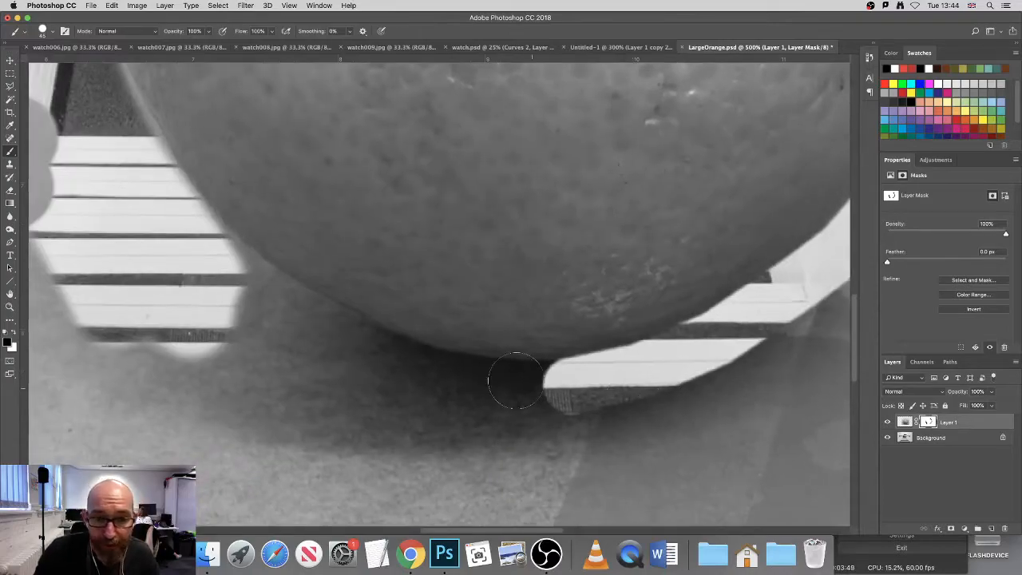
left_click(443, 376, "shift")
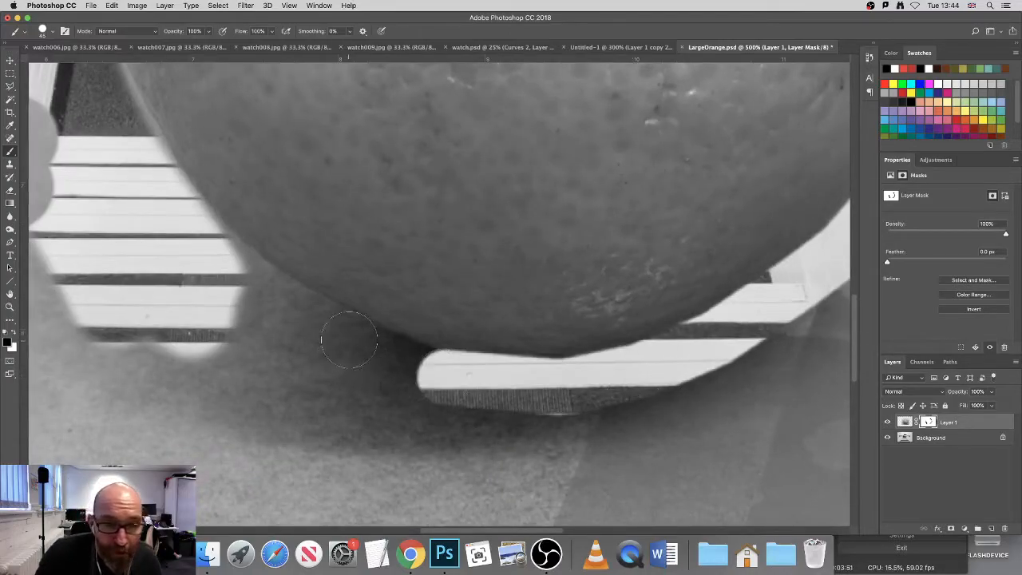
left_click(349, 340, "shift")
left_click(303, 314, "shift")
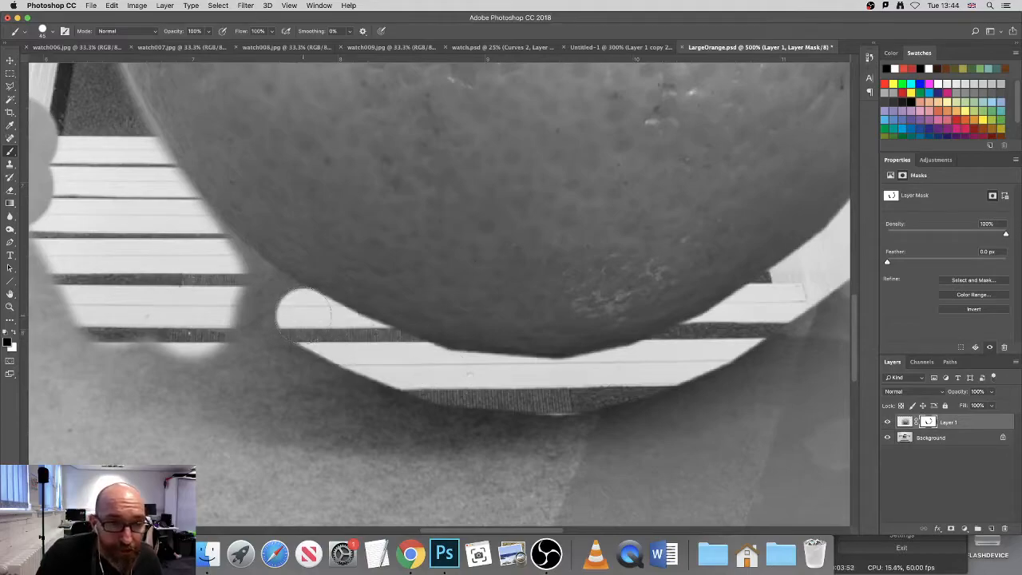
left_click(214, 257, "shift")
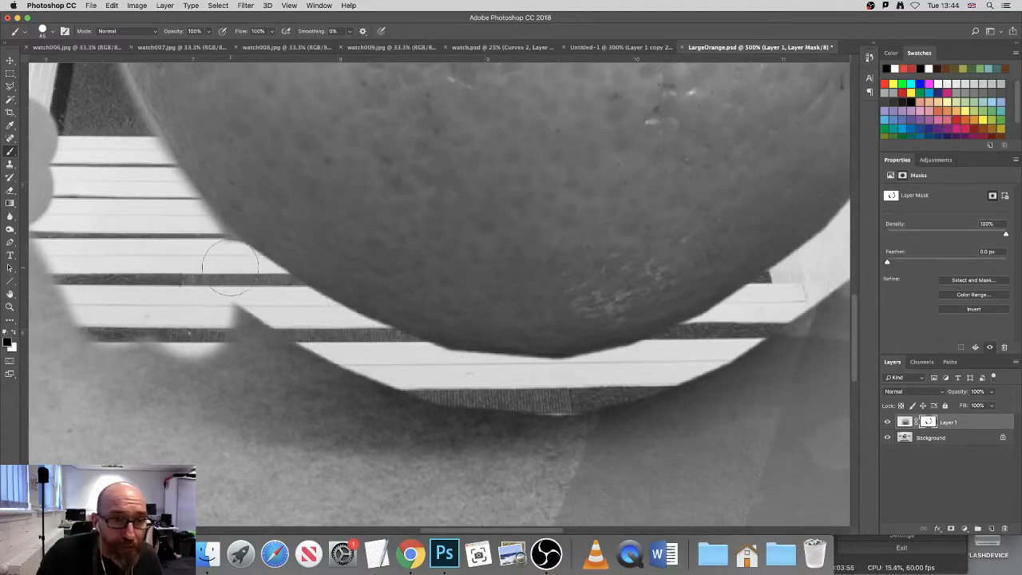
left_click(174, 208, "shift")
left_click(143, 159, "shift")
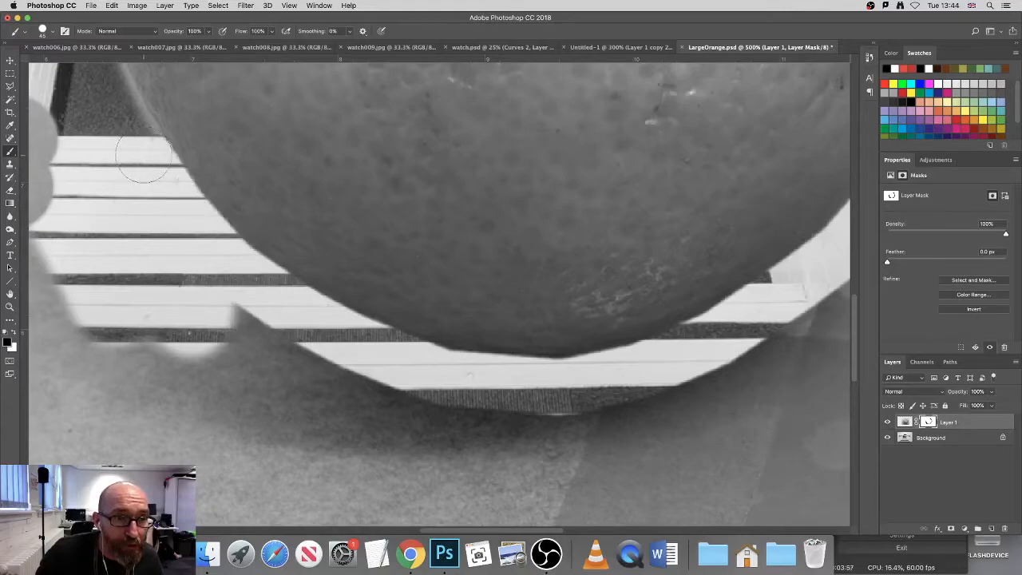
Step: Paint black on the mask up the orange's left edge to remove the remaining backdrop fringe
left_click_drag(324, 205, 575, 344)
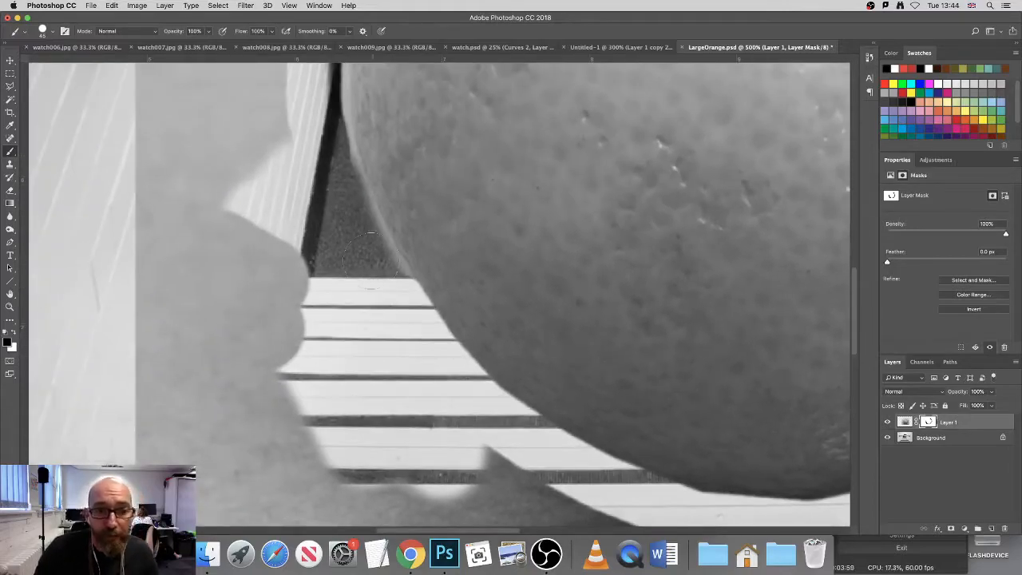
left_click(366, 247, "shift")
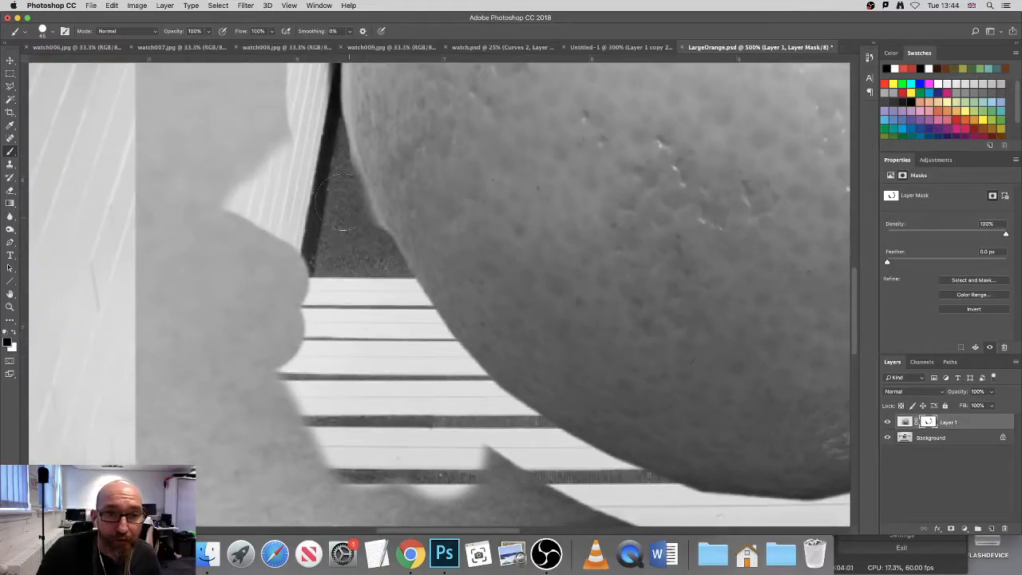
left_click(332, 158, "shift")
left_click_drag(420, 156, 548, 356)
left_click(445, 274, "shift")
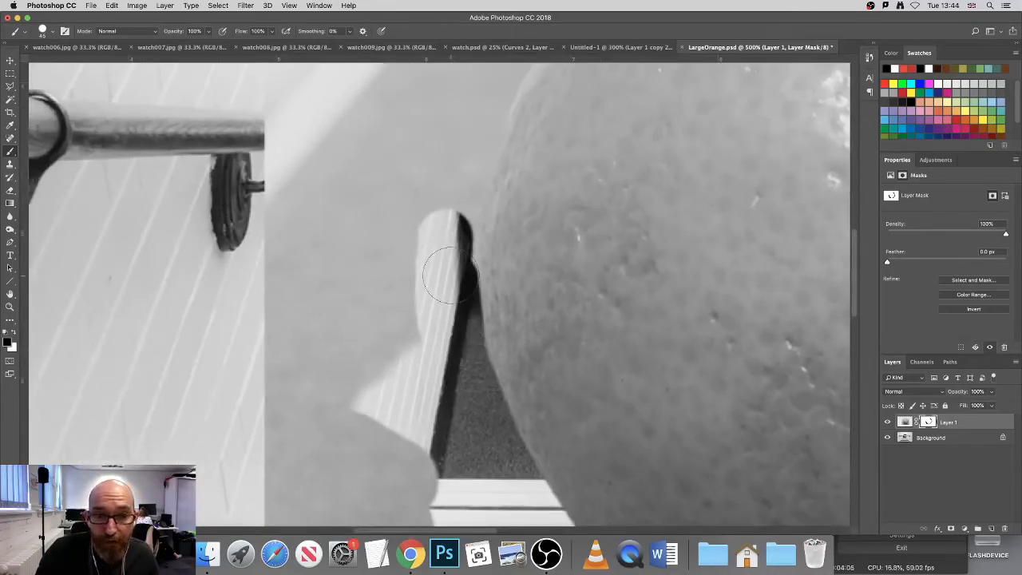
left_click(453, 205, "shift")
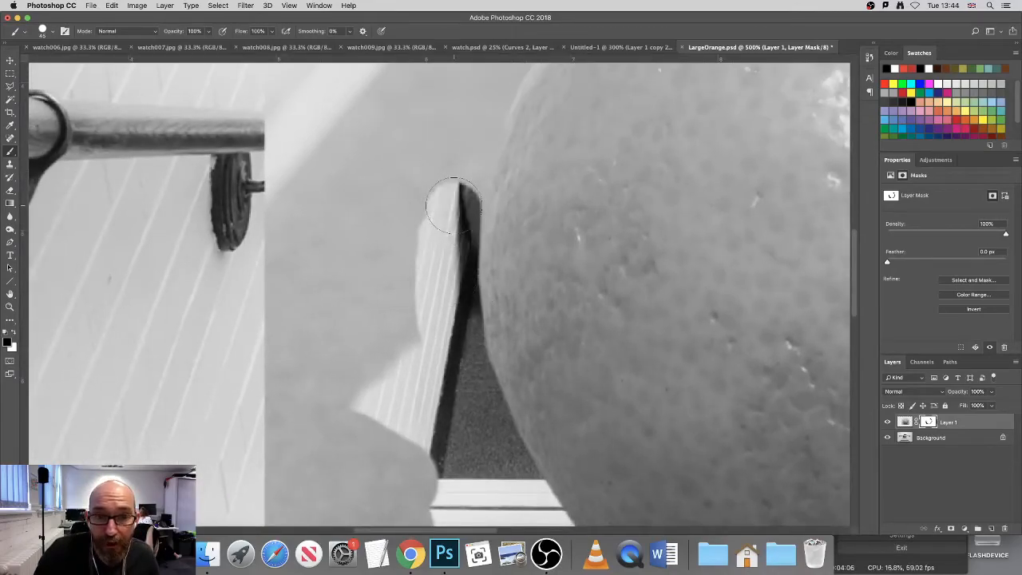
left_click(474, 128, "shift")
Step: Continue the black mask strip diagonally along the orange's upper-left edge
left_click_drag(573, 248, 525, 304)
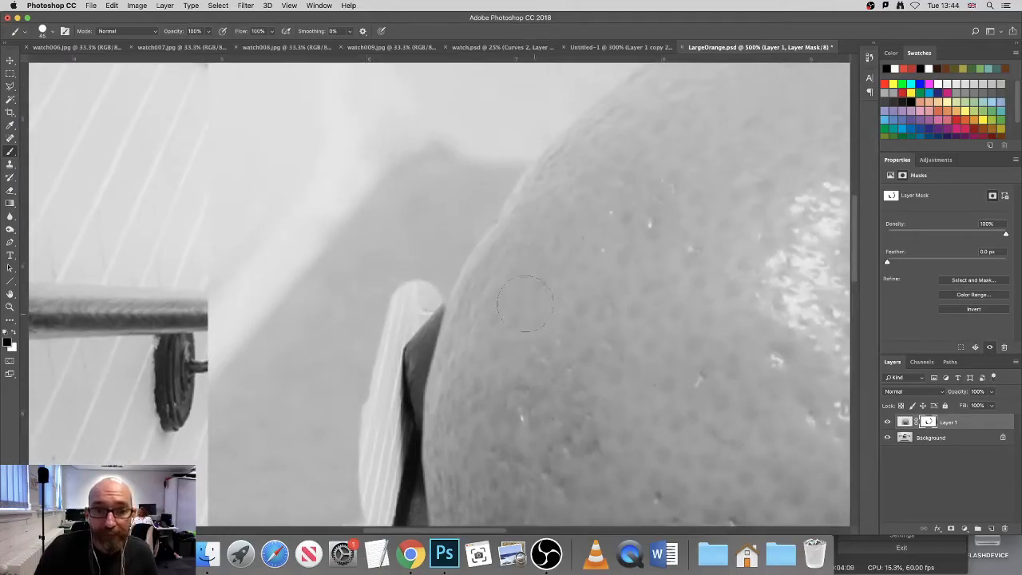
left_click(445, 243, "shift")
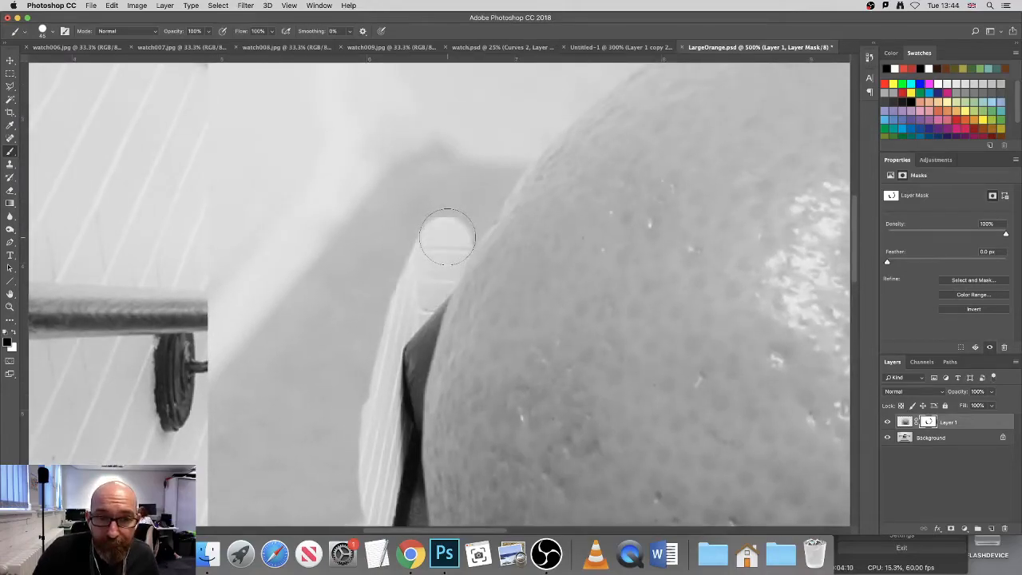
left_click(474, 202, "shift")
left_click(496, 161, "shift")
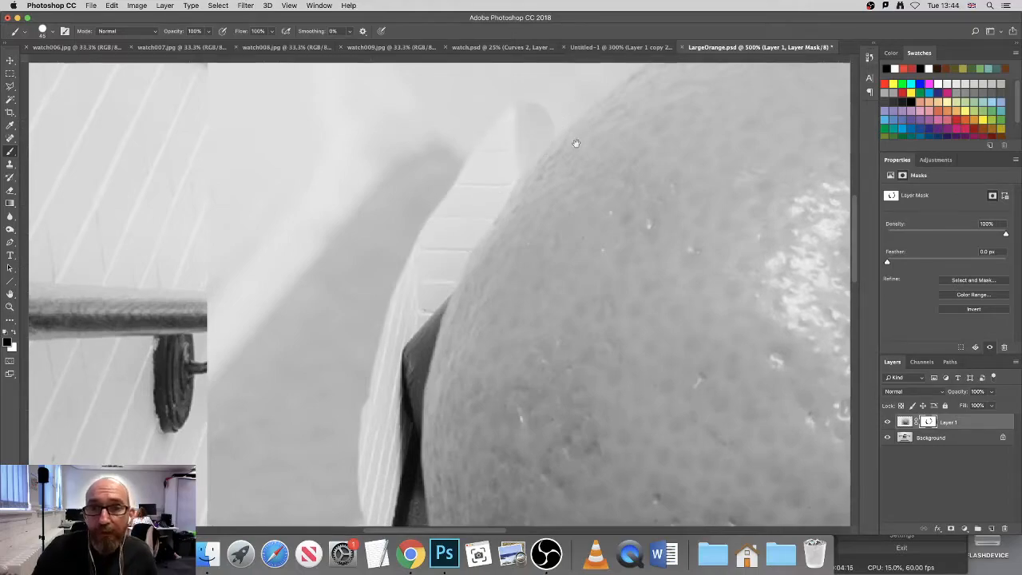
Step: Paint black on the mask from the orange's upper-left shoulder across to its top edge
left_click_drag(577, 137, 401, 303)
left_click(403, 244)
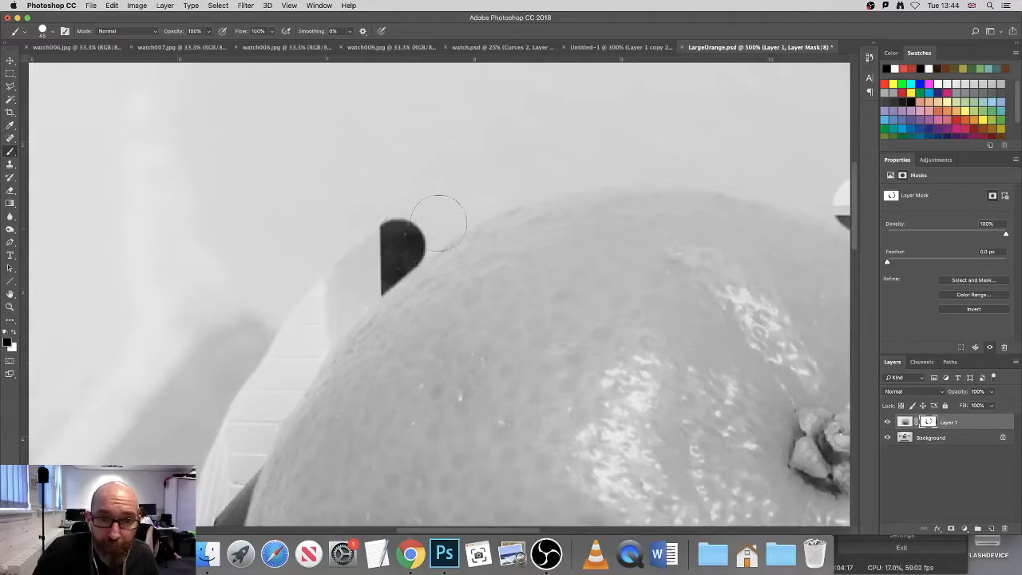
left_click(472, 196, "shift")
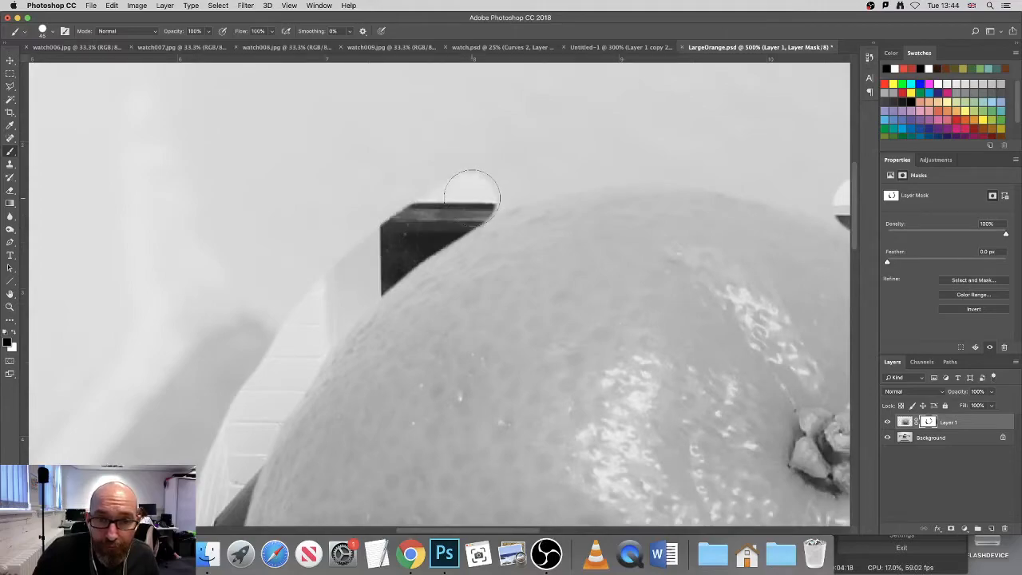
left_click(564, 165, "shift")
left_click(675, 162, "shift")
Step: Close the masked outline by painting black across the top of the orange to the strip on its upper right
left_click_drag(732, 286, 446, 266)
left_click(457, 154, "shift")
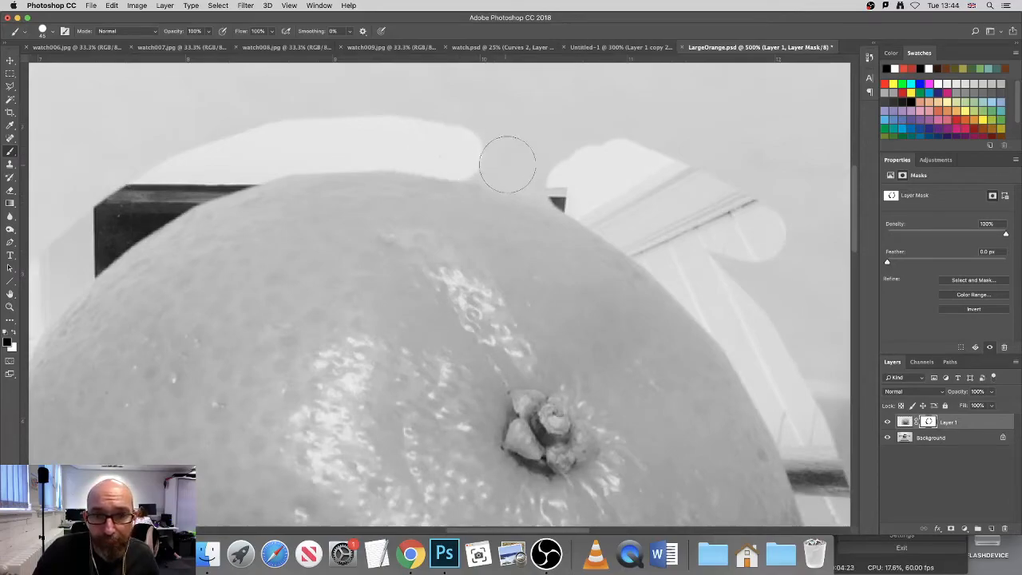
left_click(512, 164, "shift")
left_click(562, 183, "shift")
left_click(594, 195, "shift")
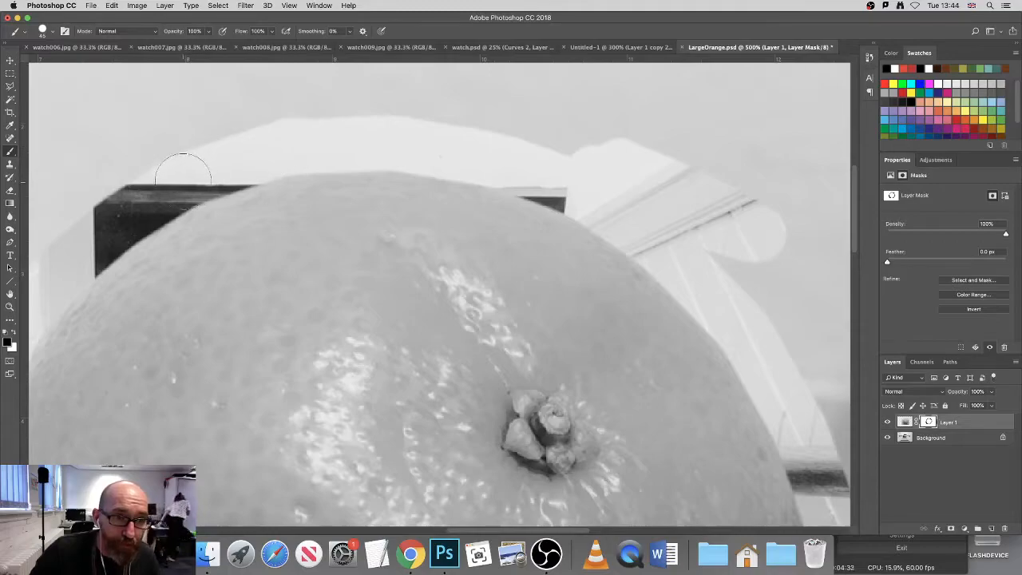
Step: Repaint black on the mask along the orange's bottom and lower-right edge to smooth its outline
left_click_drag(276, 317, 456, 183)
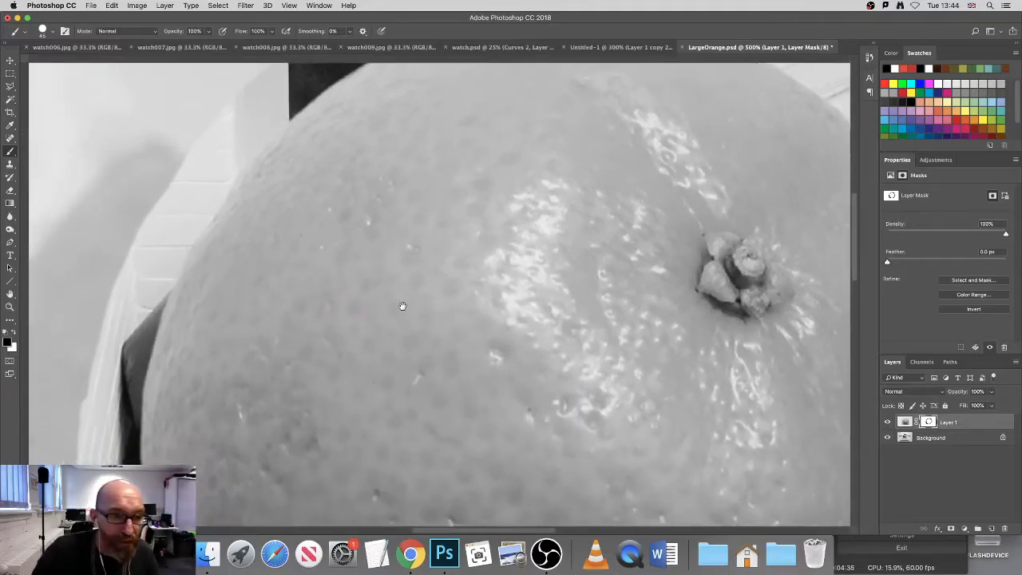
left_click_drag(444, 339, 434, 263)
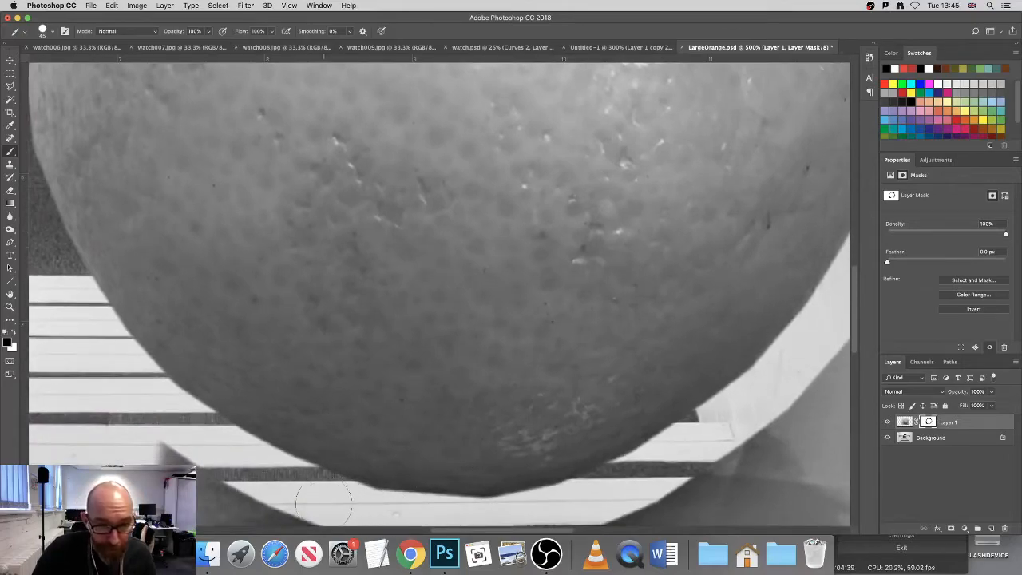
left_click(412, 520, "shift")
left_click(469, 522, "shift")
left_click(523, 517, "shift")
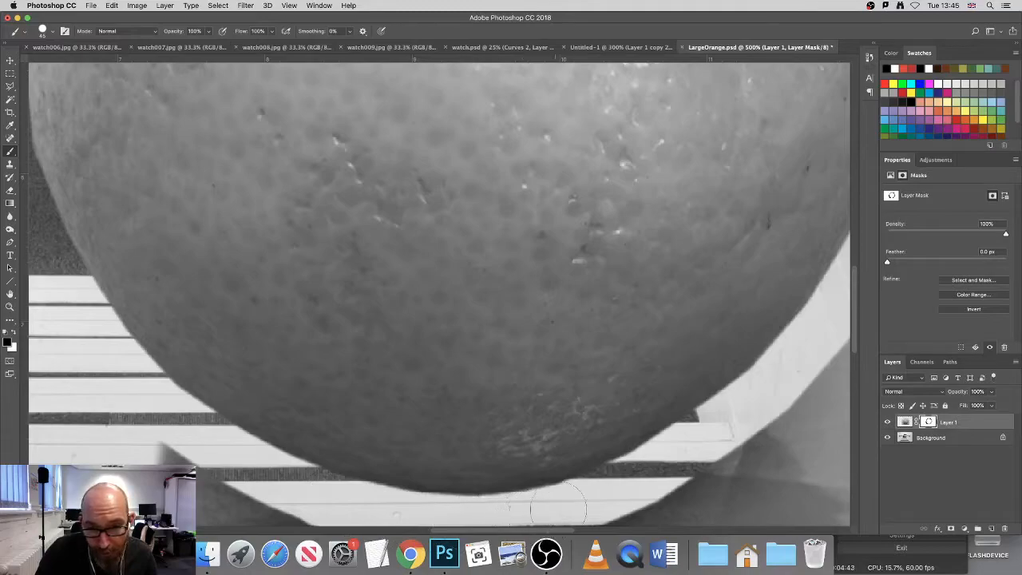
left_click(620, 490, "shift")
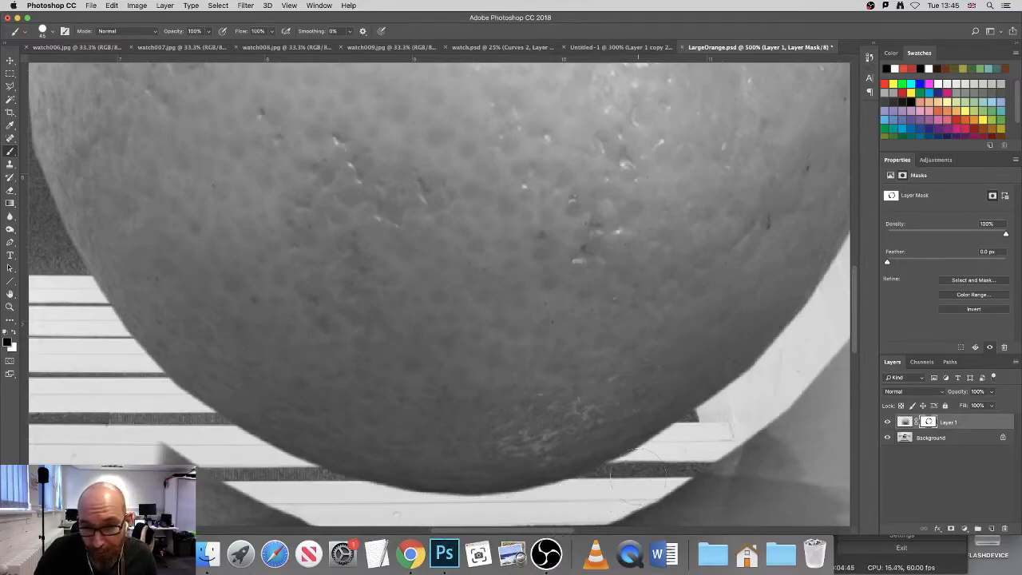
left_click(695, 443, "shift")
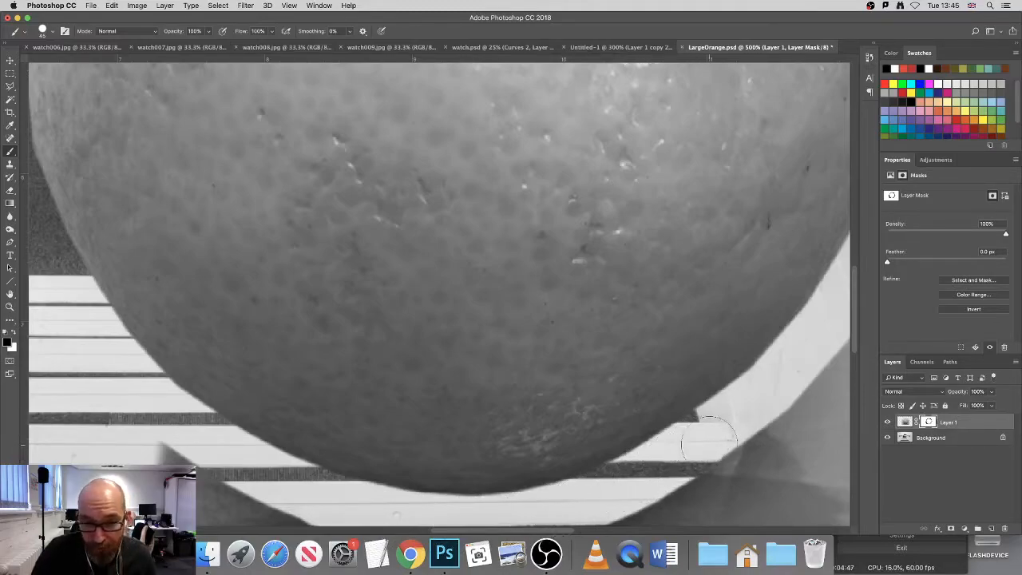
Step: Enlarge the brush and paint black on the layer mask over the remaining backdrop all around the orange
left_click(507, 406, "alt")
left_click(507, 406, "alt")
left_click(507, 405, "alt")
left_click(507, 406, "alt")
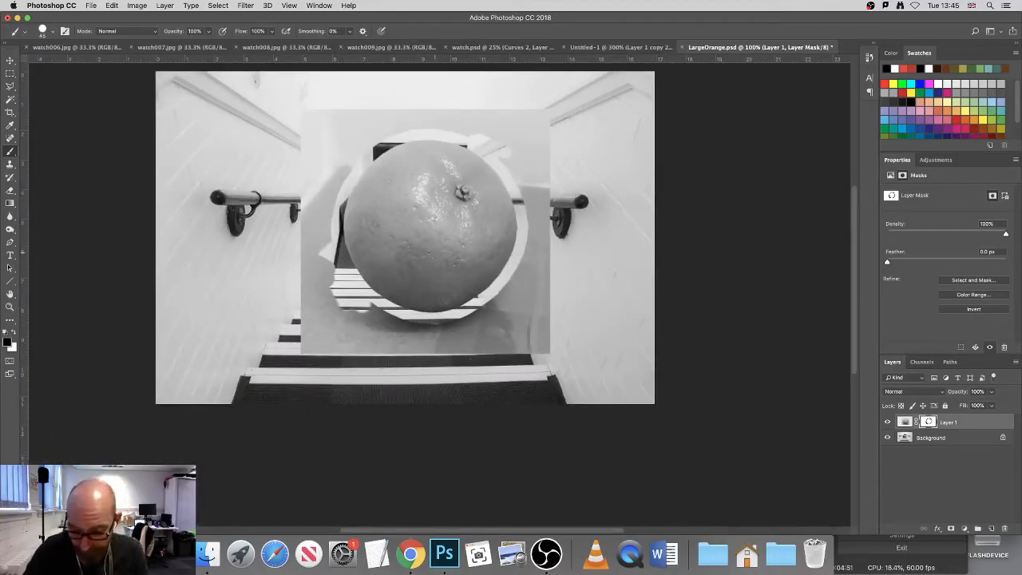
key("bracketright")
key("bracketright")
key("bracketright")
key("bracketright")
key("bracketright")
key("bracketright")
key("bracketright")
key("bracketright")
mouse_move(315, 135)
left_mouse_down()
mouse_move(339, 121)
mouse_move(473, 104)
left_mouse_up()
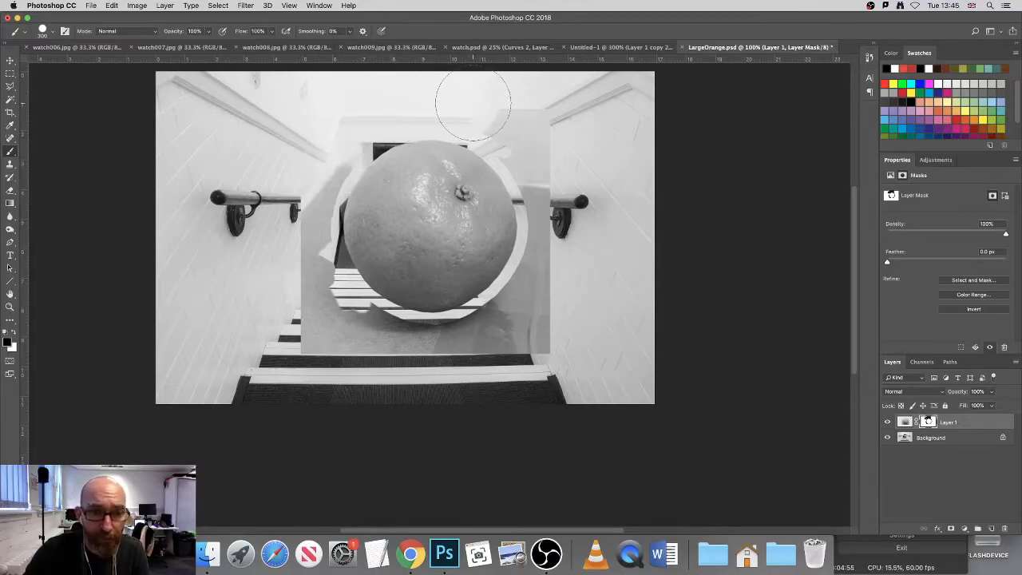
key("super+z")
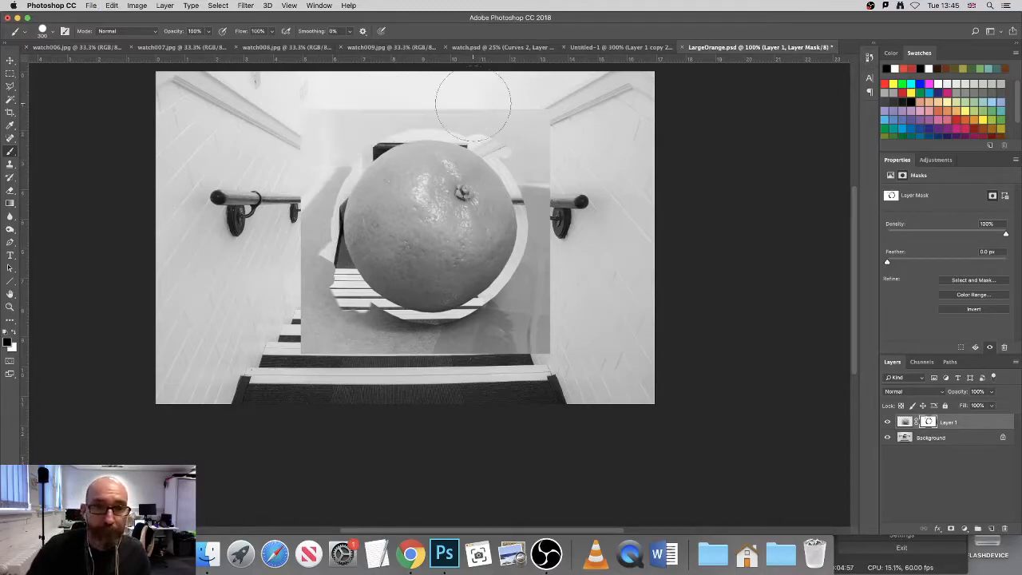
mouse_move(274, 137)
left_mouse_down()
mouse_move(281, 209)
mouse_move(295, 313)
mouse_move(421, 374)
mouse_move(525, 347)
mouse_move(561, 332)
mouse_move(567, 197)
mouse_move(537, 130)
mouse_move(476, 102)
left_mouse_up()
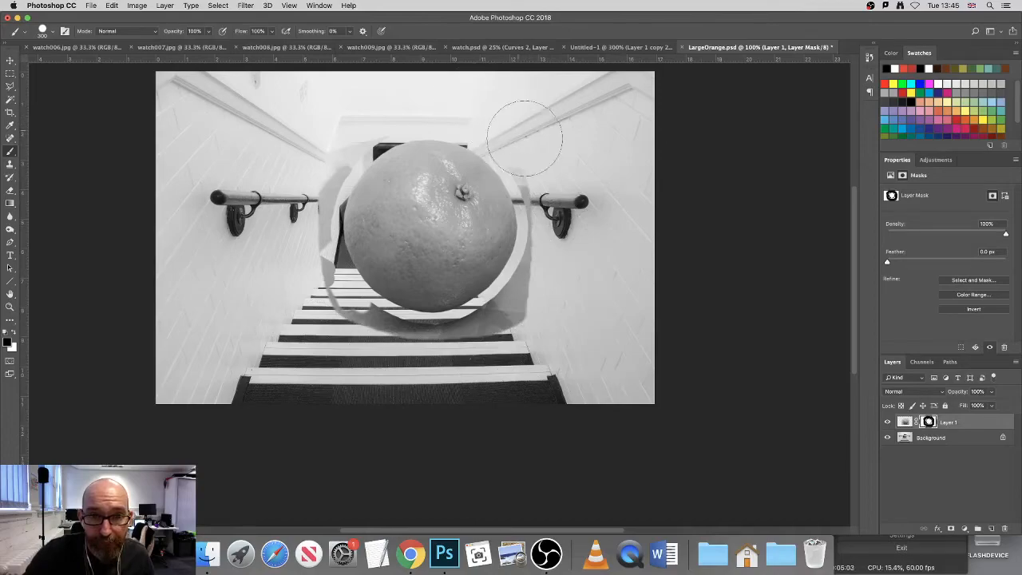
mouse_move(562, 226)
left_mouse_down()
mouse_move(552, 278)
mouse_move(524, 315)
mouse_move(499, 337)
mouse_move(428, 358)
mouse_move(350, 333)
mouse_move(308, 295)
mouse_move(289, 170)
left_mouse_up()
mouse_move(371, 109)
left_mouse_down()
mouse_move(353, 103)
mouse_move(319, 126)
mouse_move(292, 160)
mouse_move(300, 192)
left_mouse_up()
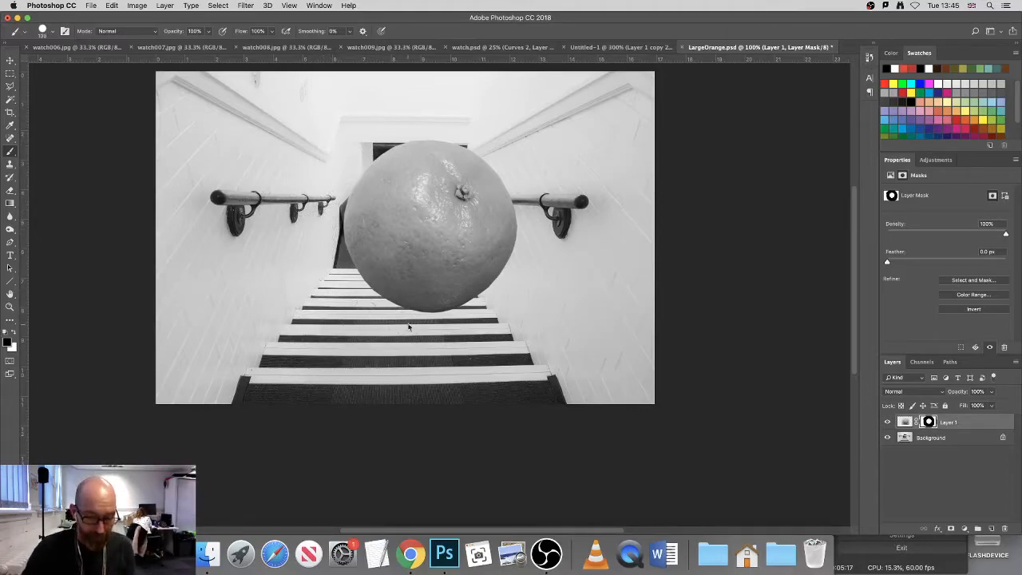
Step: Move the masked orange up the staircase and across to the left handrail
key("super+minus")
left_click_drag(434, 312, 432, 326)
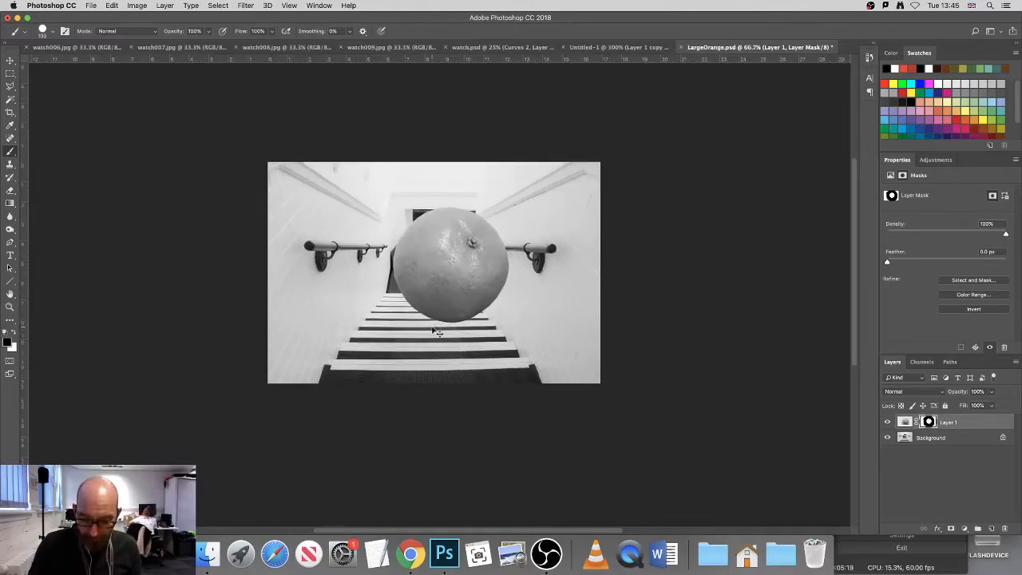
key("super+plus")
key("super+plus")
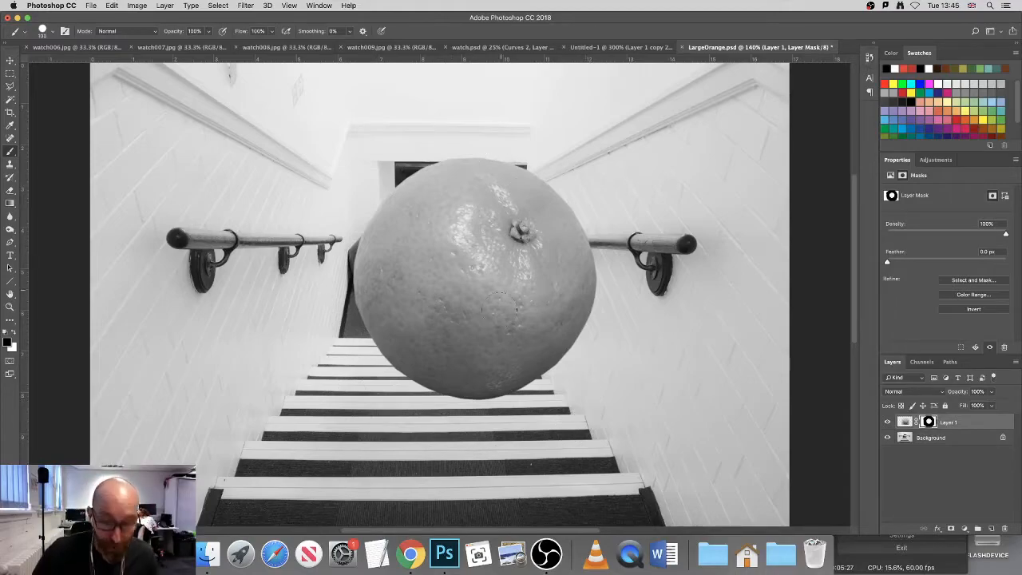
left_click_drag(489, 301, 486, 252)
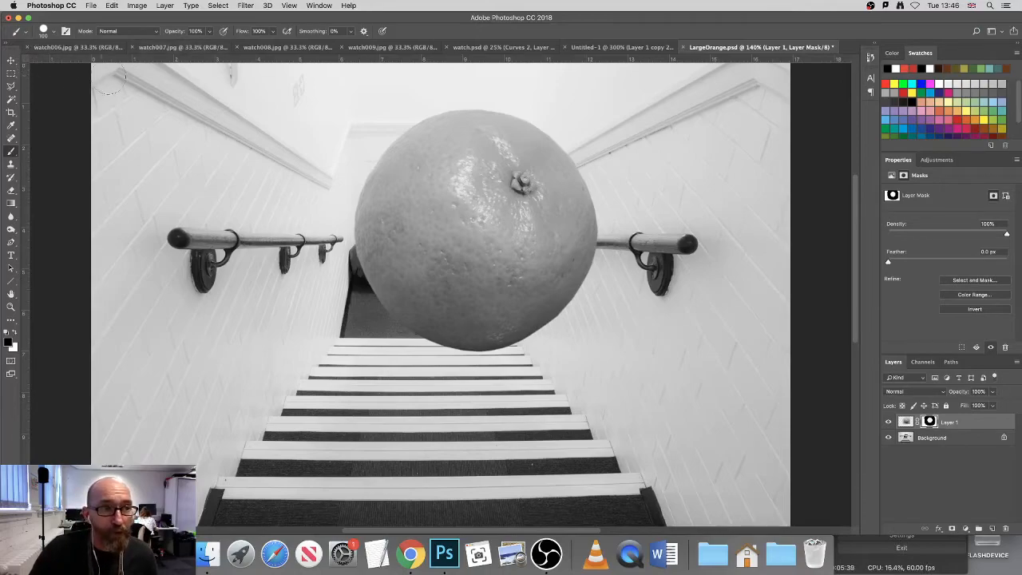
left_click(11, 62)
left_click_drag(445, 260, 375, 278)
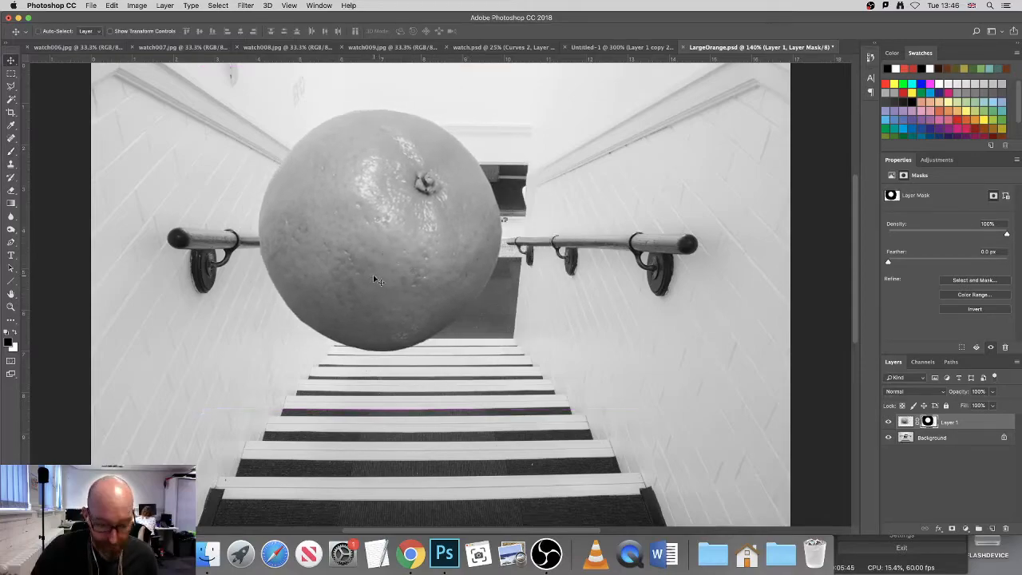
Step: Move the orange down towards the right wall and back up to the middle of the staircase
key("b")
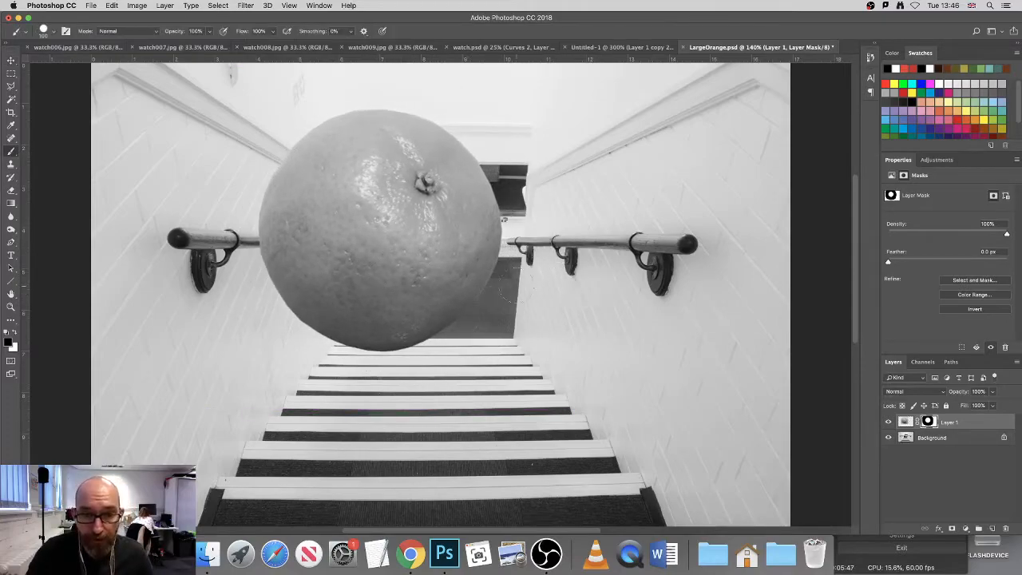
key("v")
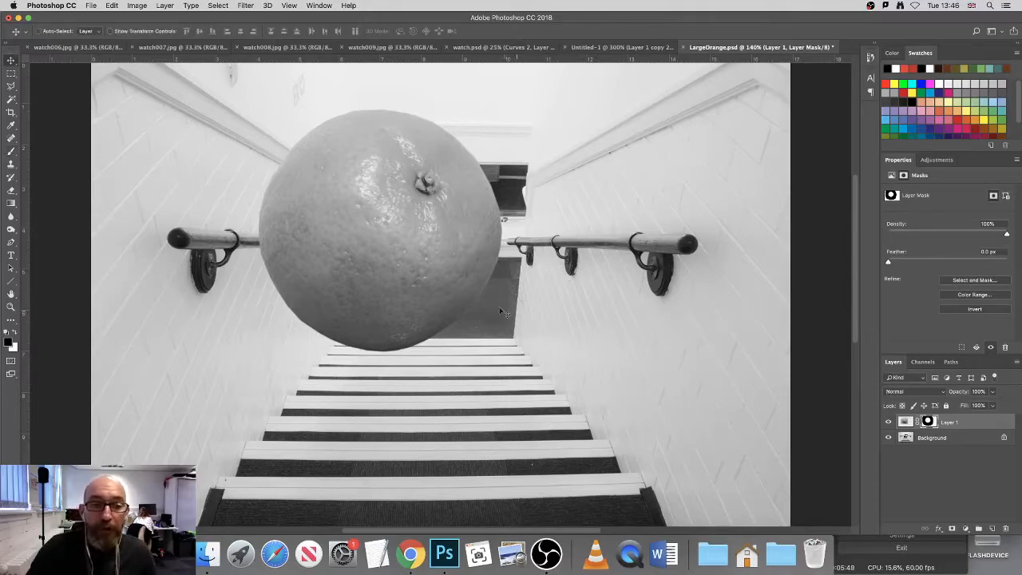
left_click_drag(434, 296, 567, 375)
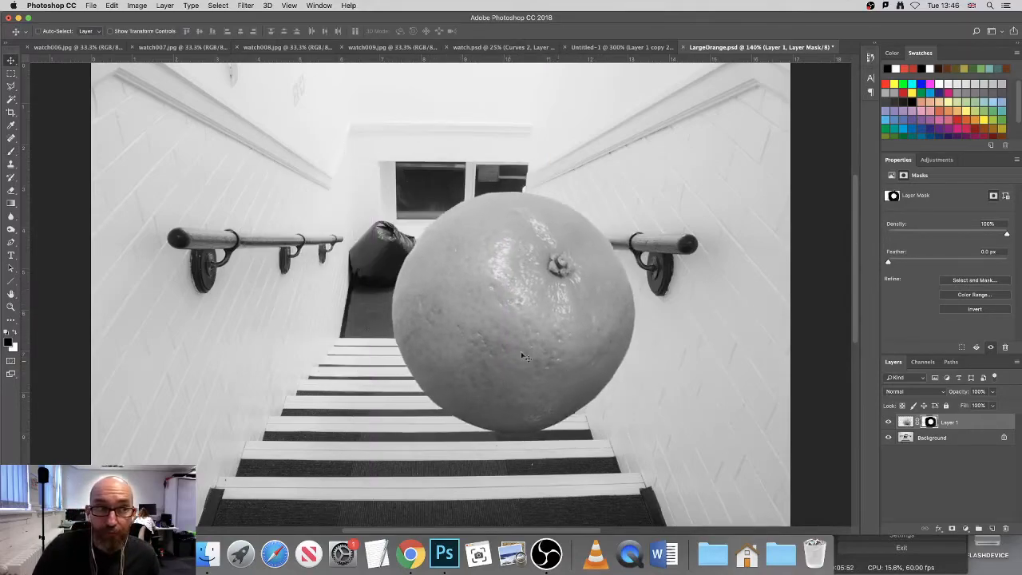
left_click(11, 73)
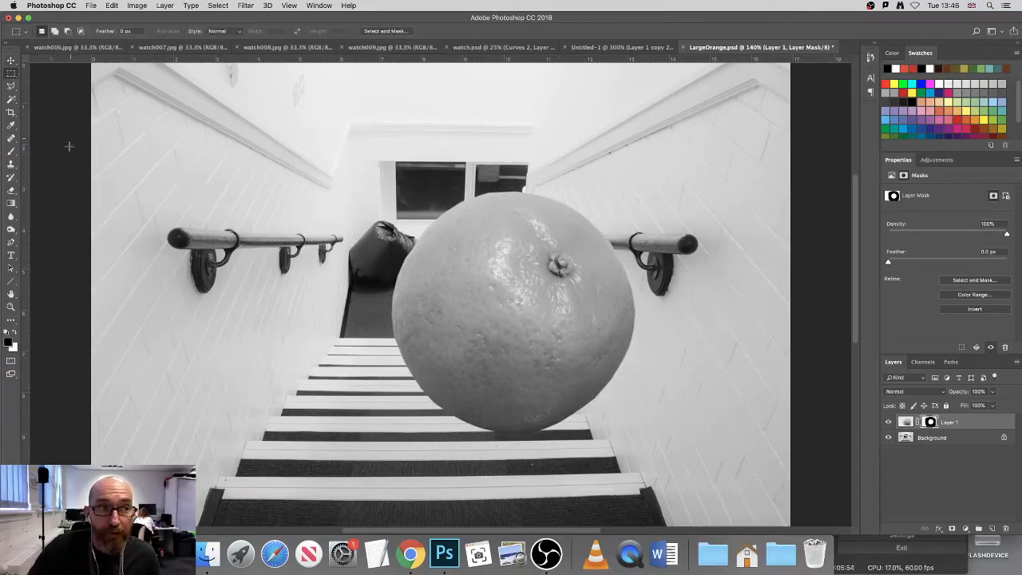
left_click(10, 60)
left_click_drag(534, 352, 500, 292)
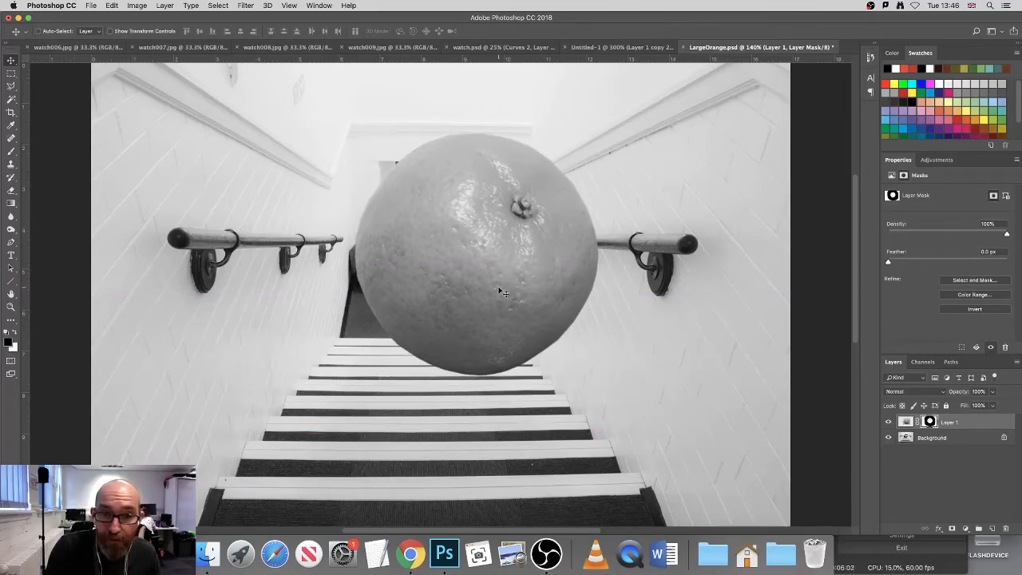
Step: Scale the orange to about 33% with Free Transform and place it over the dark bag in the landing's left corner
left_click(111, 5)
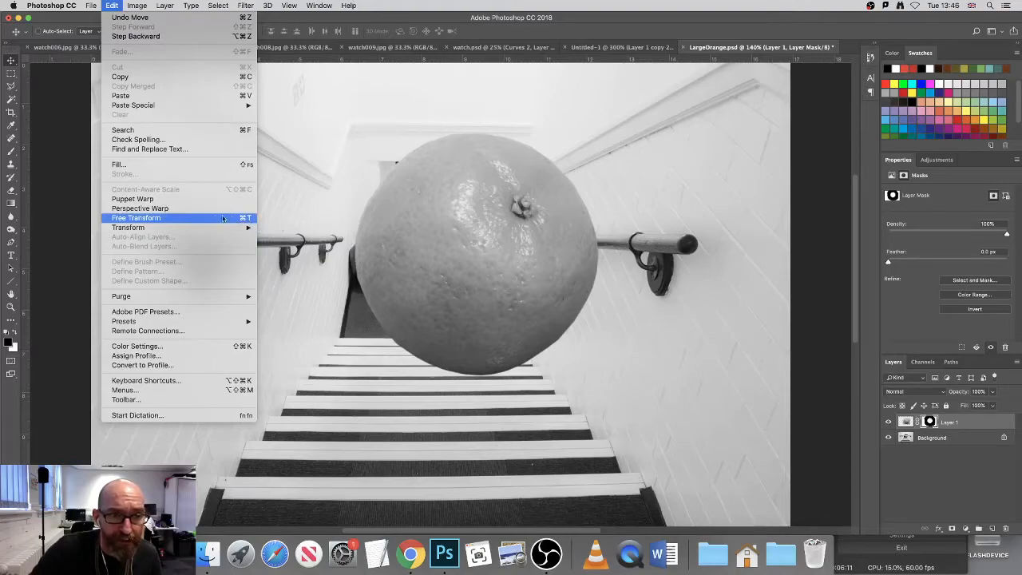
left_click(153, 220)
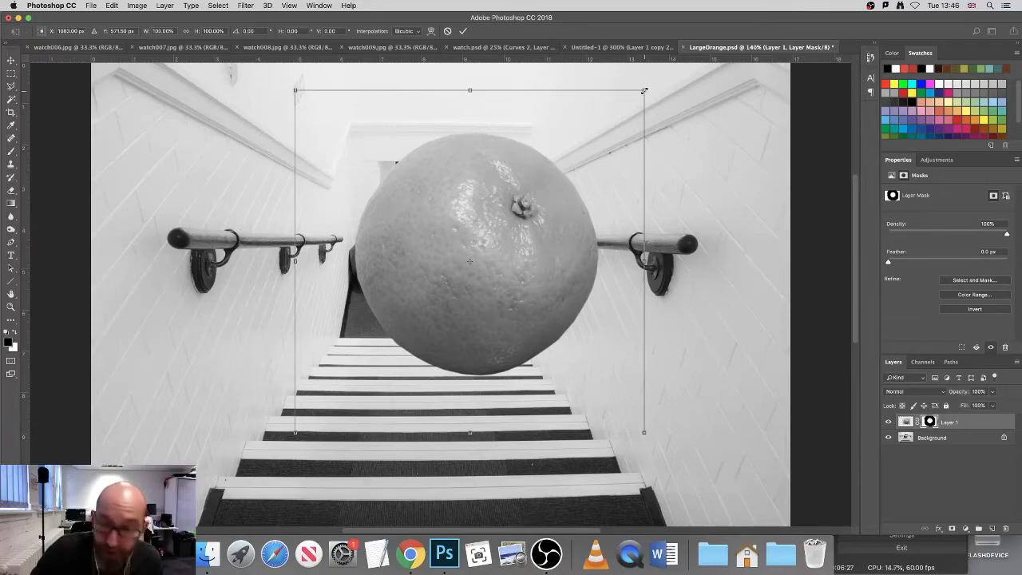
left_click_drag(644, 91, 529, 254)
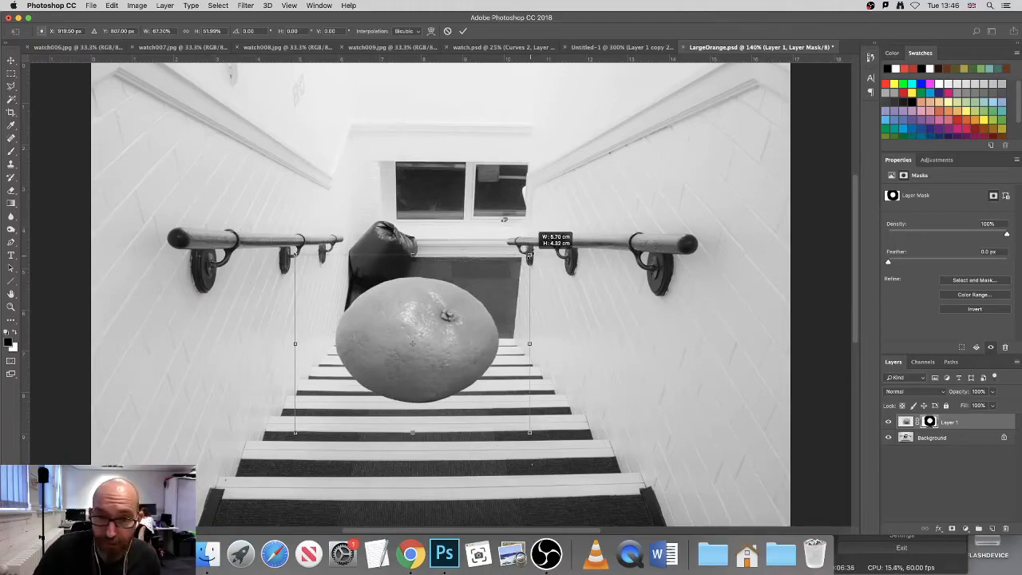
left_click_drag(530, 254, 429, 322)
left_click_drag(377, 398, 400, 277)
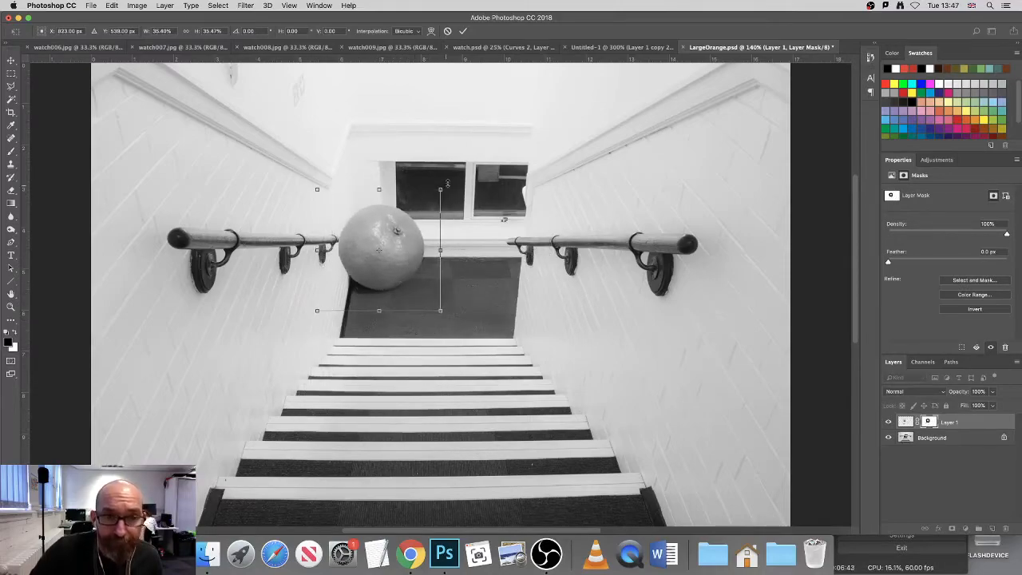
left_click_drag(439, 190, 432, 198)
left_click_drag(414, 280, 415, 283)
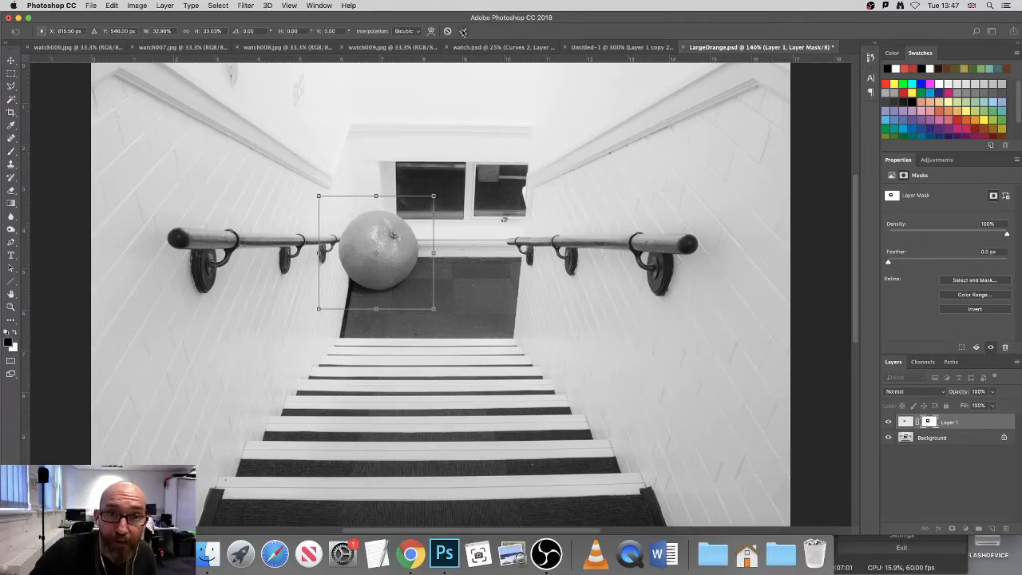
left_click(464, 31)
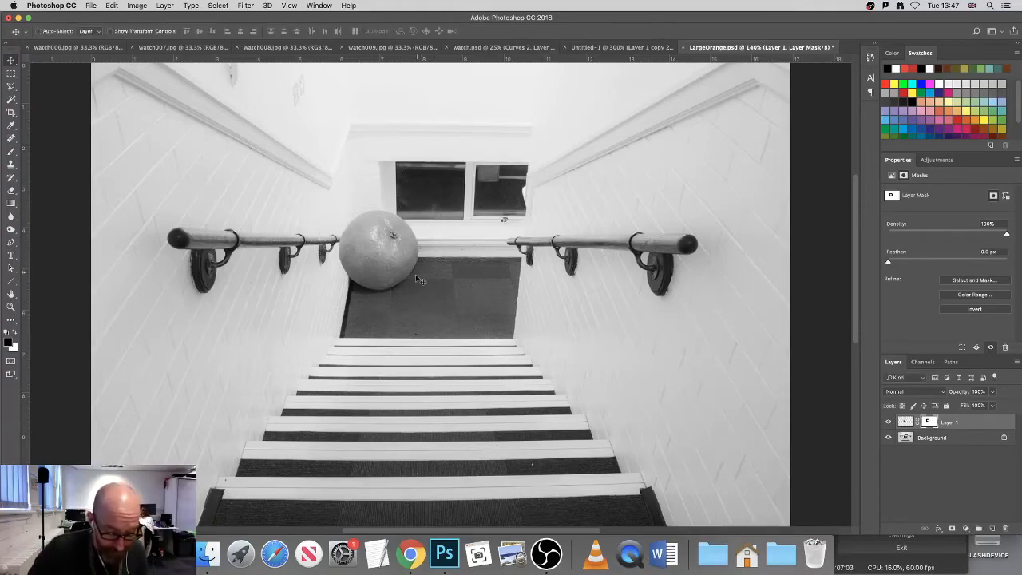
Step: Paint black on the mask at the orange's left edge to bring the left handrail's end in front of it
scroll(348, 261, "up", 3)
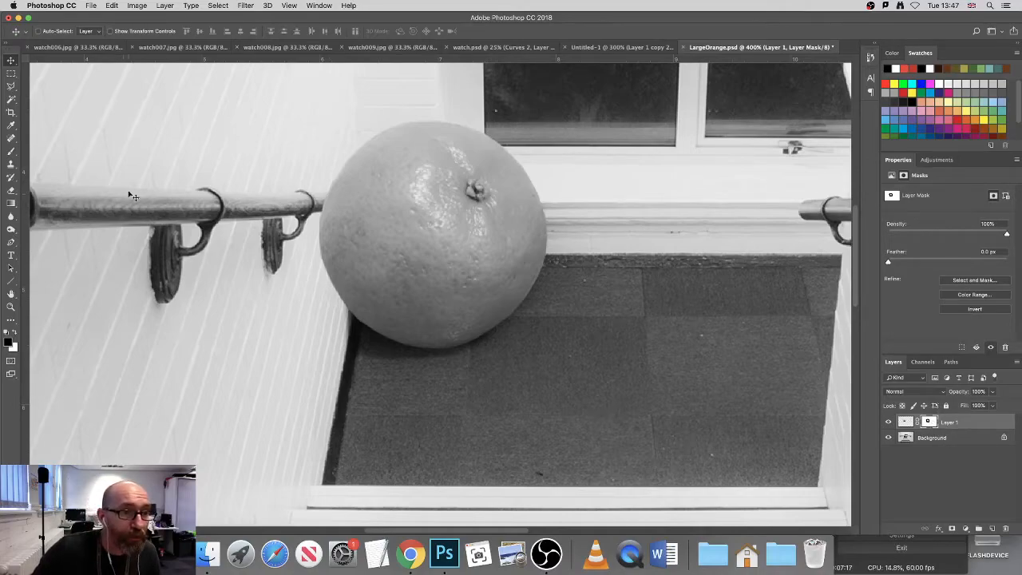
left_click(11, 152)
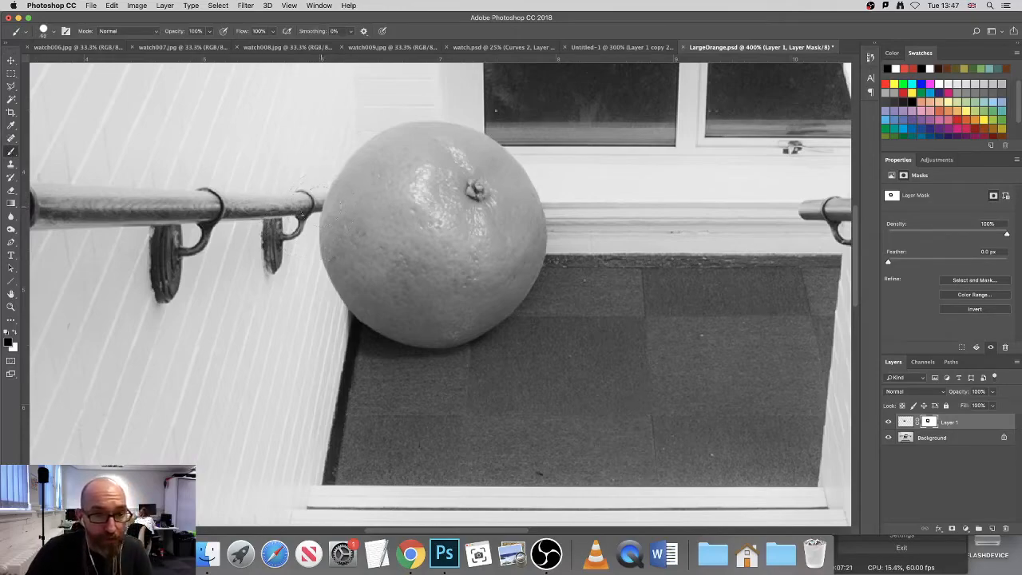
left_click(336, 203, "super")
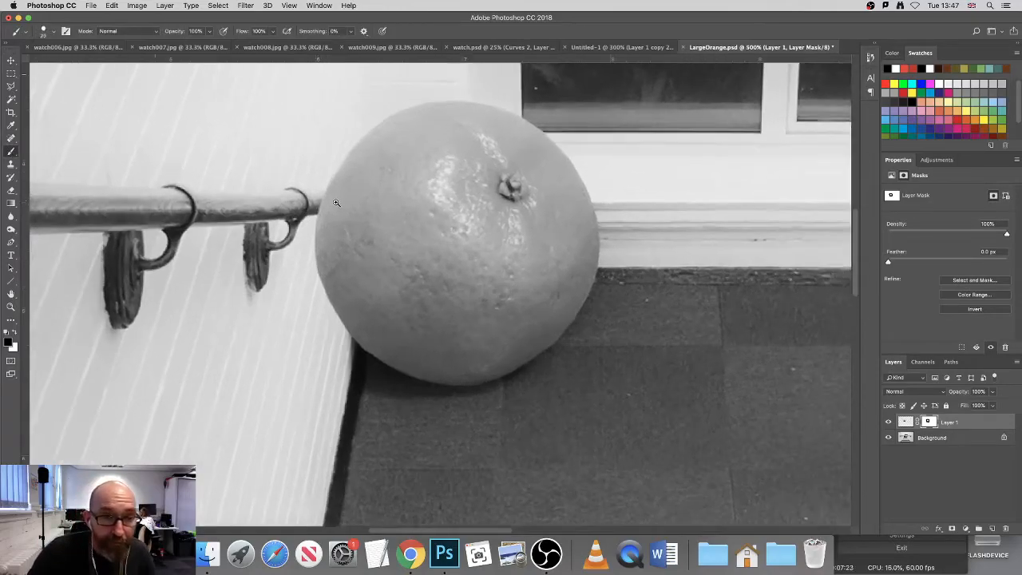
left_click(336, 202, "super")
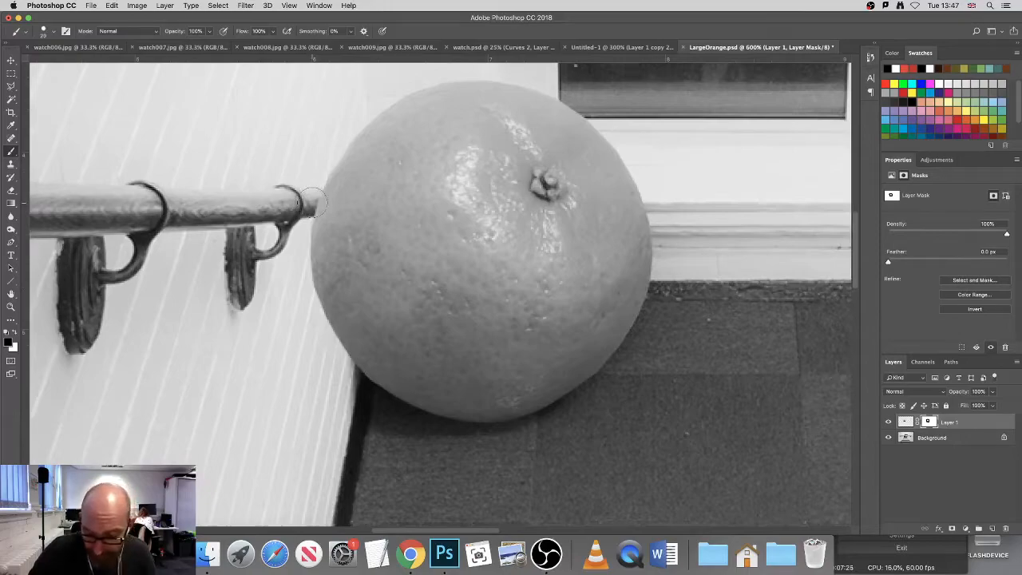
left_click_drag(323, 200, 319, 208)
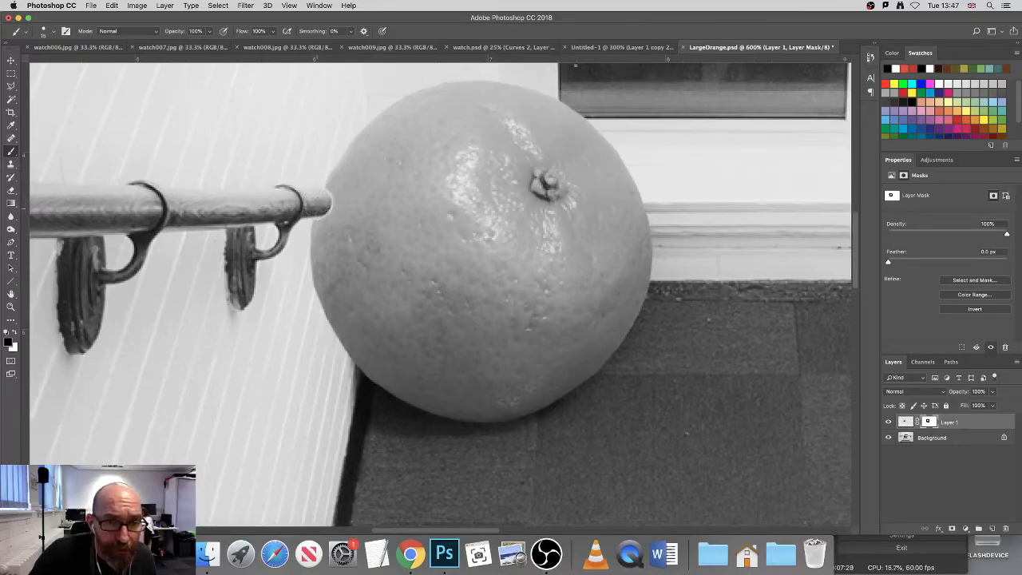
Step: Shrink the brush and retouch the mask around the handrail's end, alternating white and black to remove the pale halo
left_click(341, 229, "super")
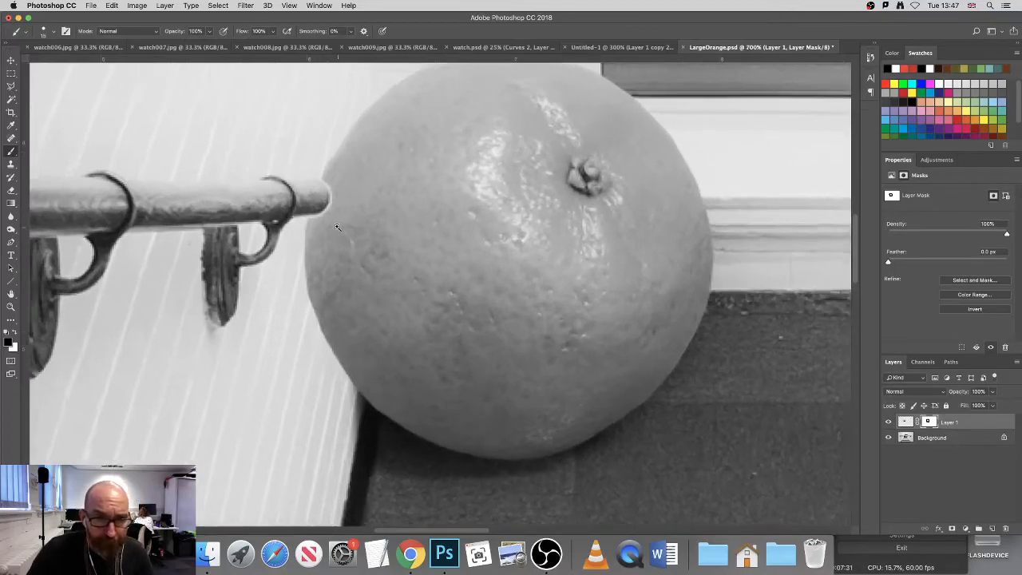
left_click(341, 230, "super")
left_click(341, 230, "super")
left_click_drag(360, 224, 364, 256)
left_click(363, 256, "alt")
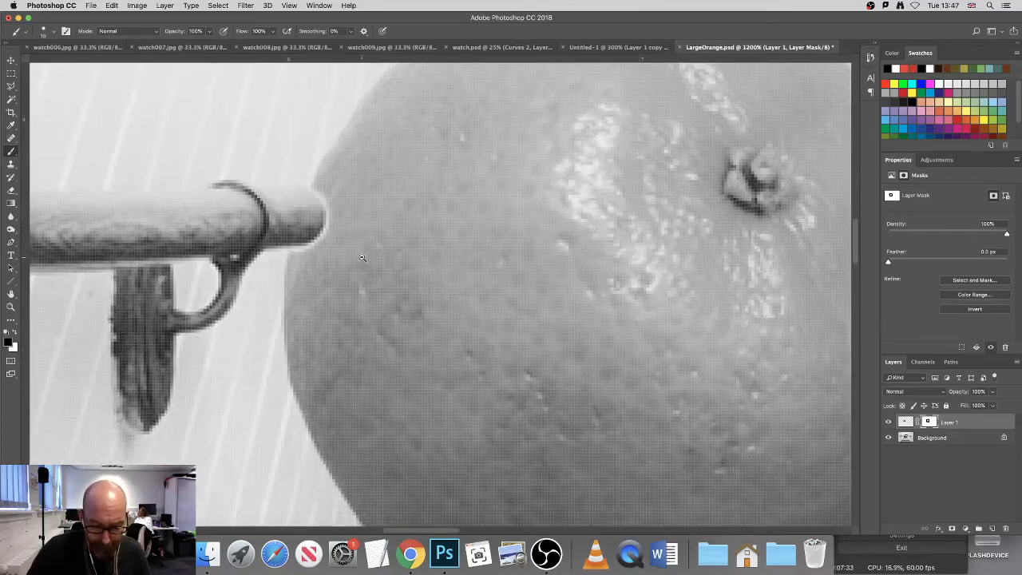
key("bracketleft")
key("bracketleft")
key("bracketleft")
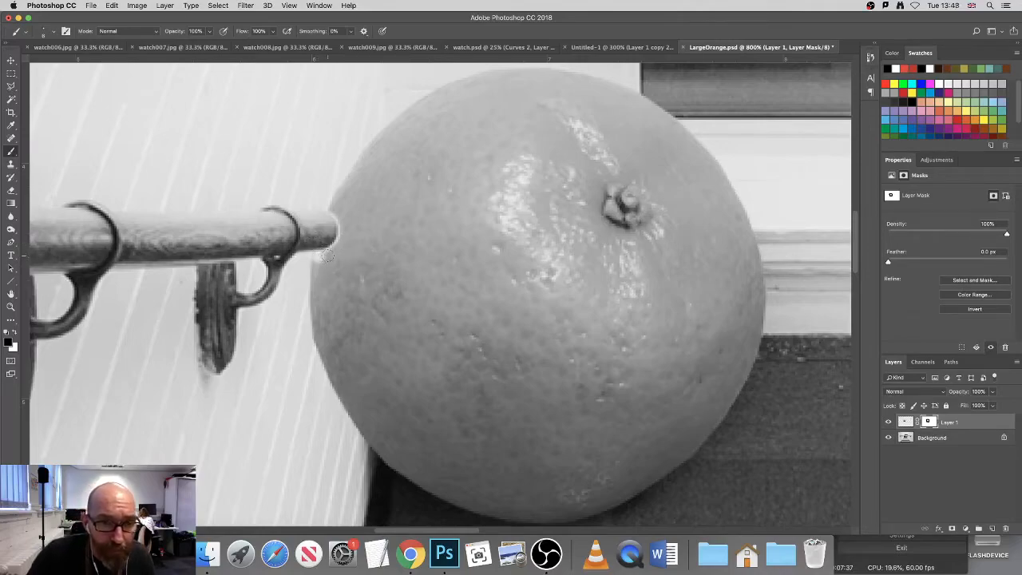
key("x")
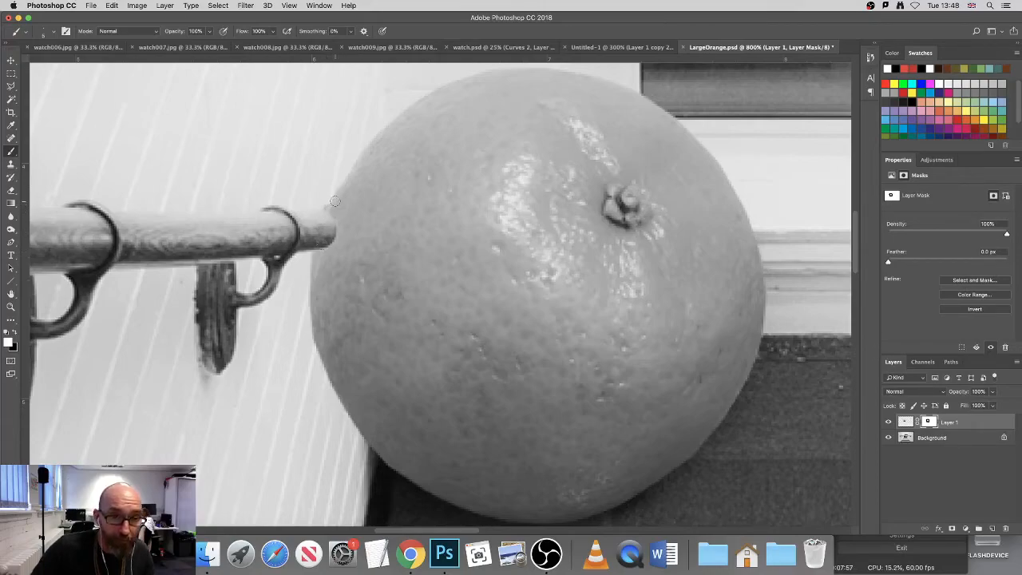
key("x")
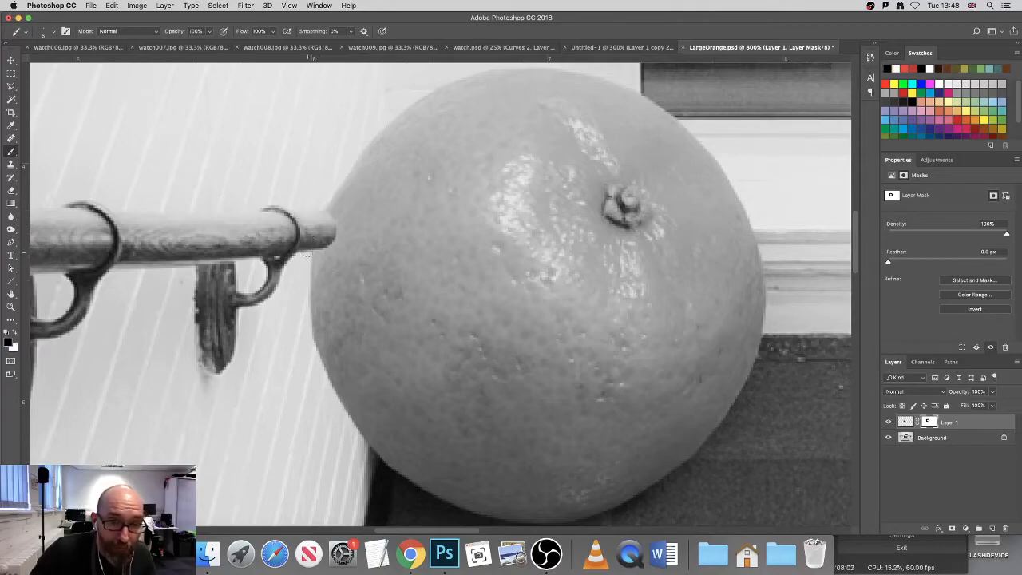
key("x")
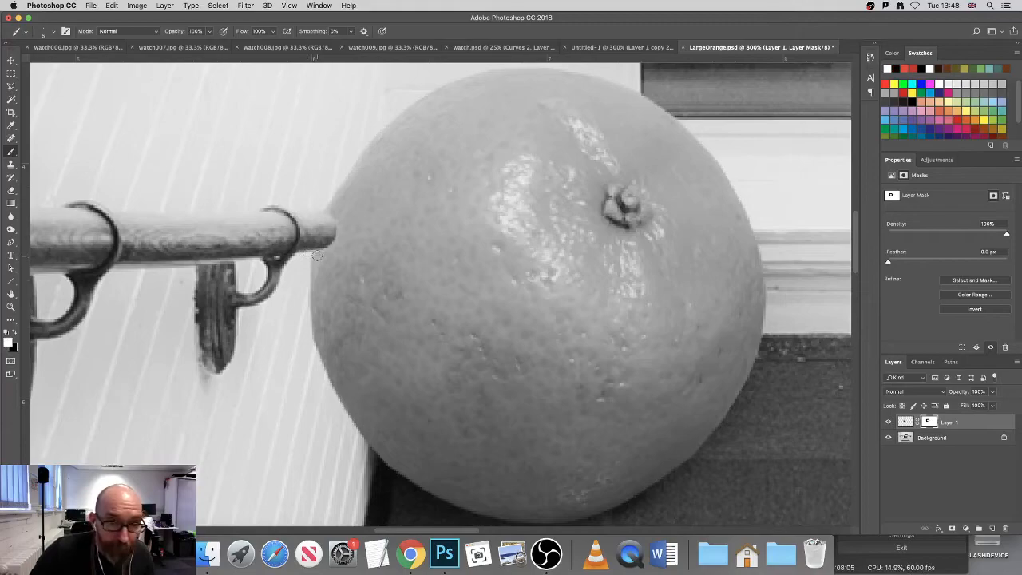
key("x")
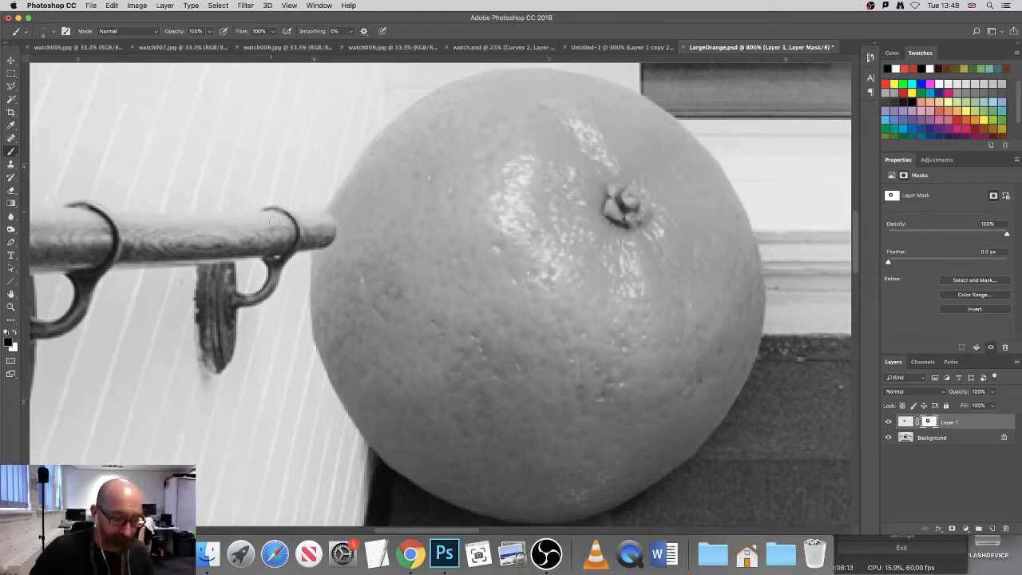
scroll(375, 283, "down", 6)
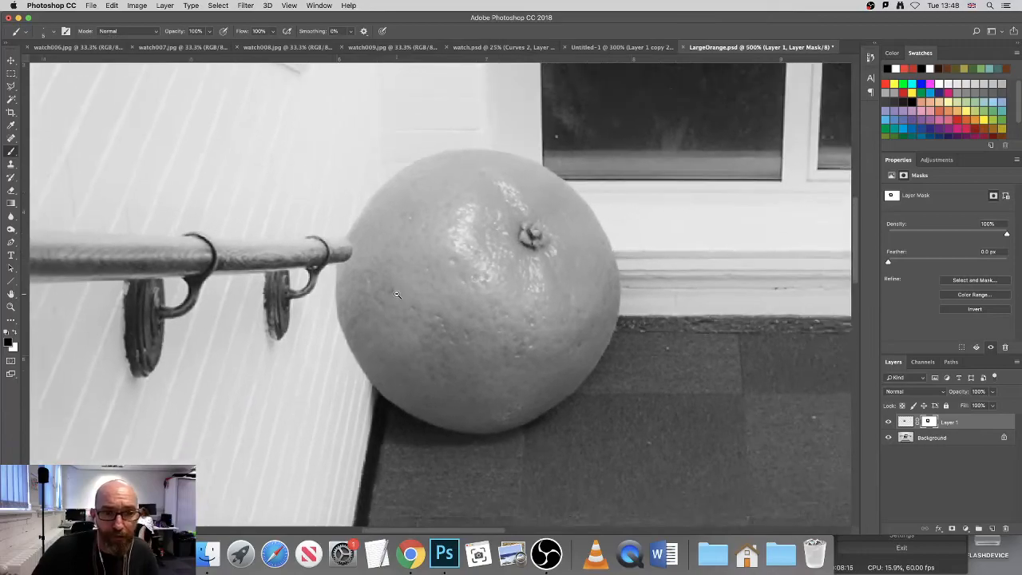
scroll(396, 294, "down", 2)
scroll(387, 287, "up", 6)
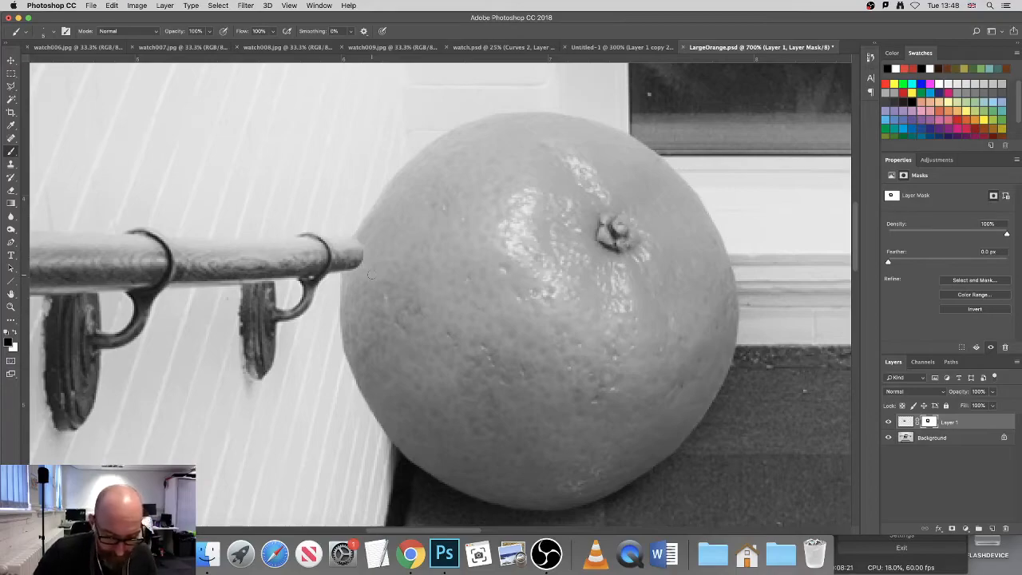
key("x")
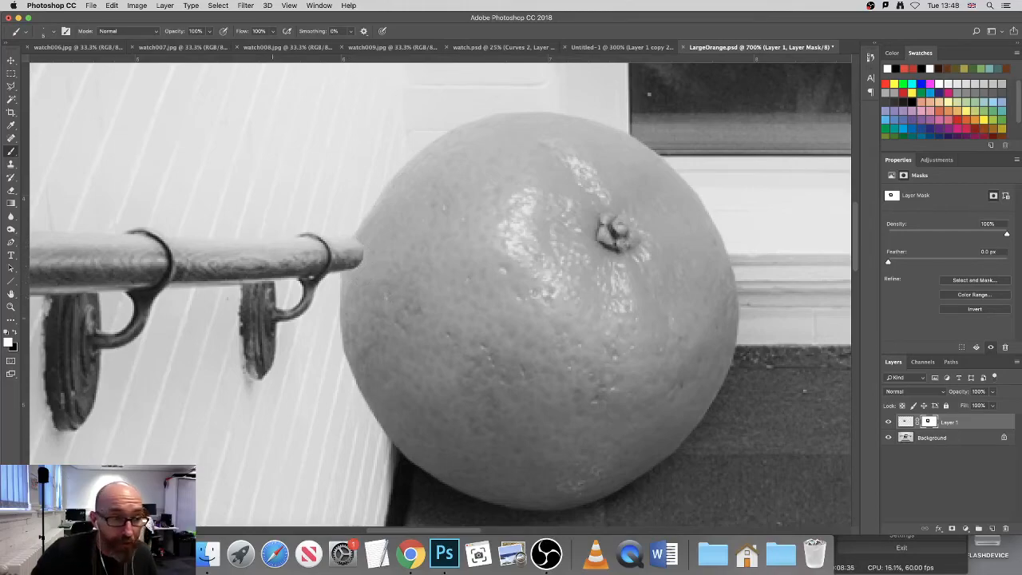
key("x")
key("x")
key("x")
key("x")
key("x")
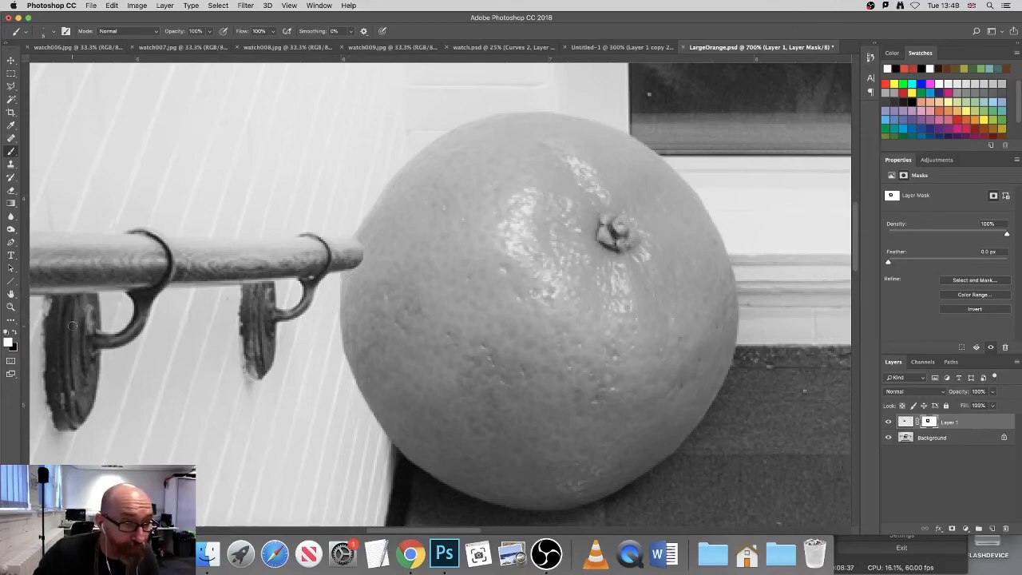
key("x")
key("x")
key("x")
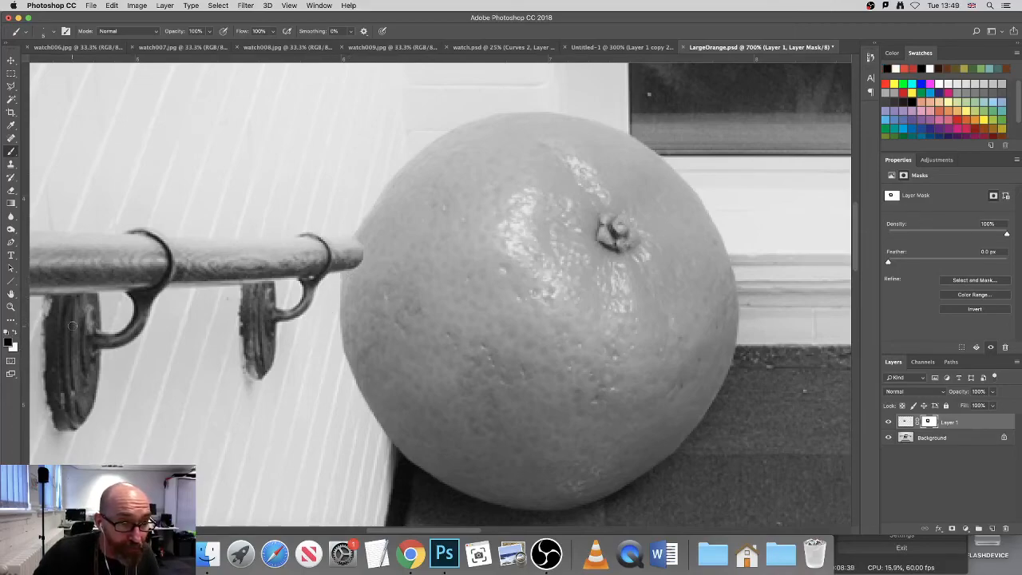
key("super+minus")
key("super+minus")
key("super+minus")
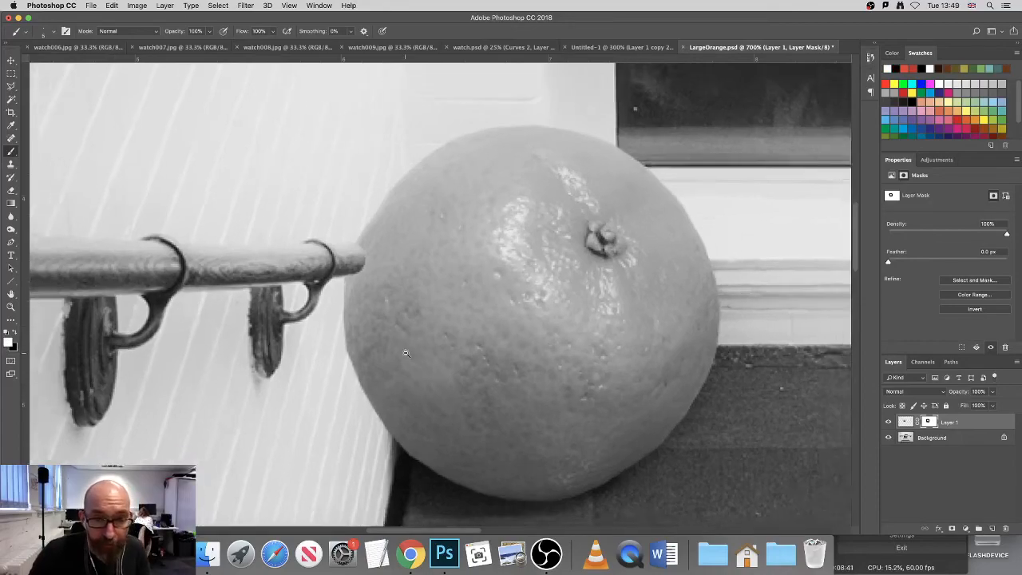